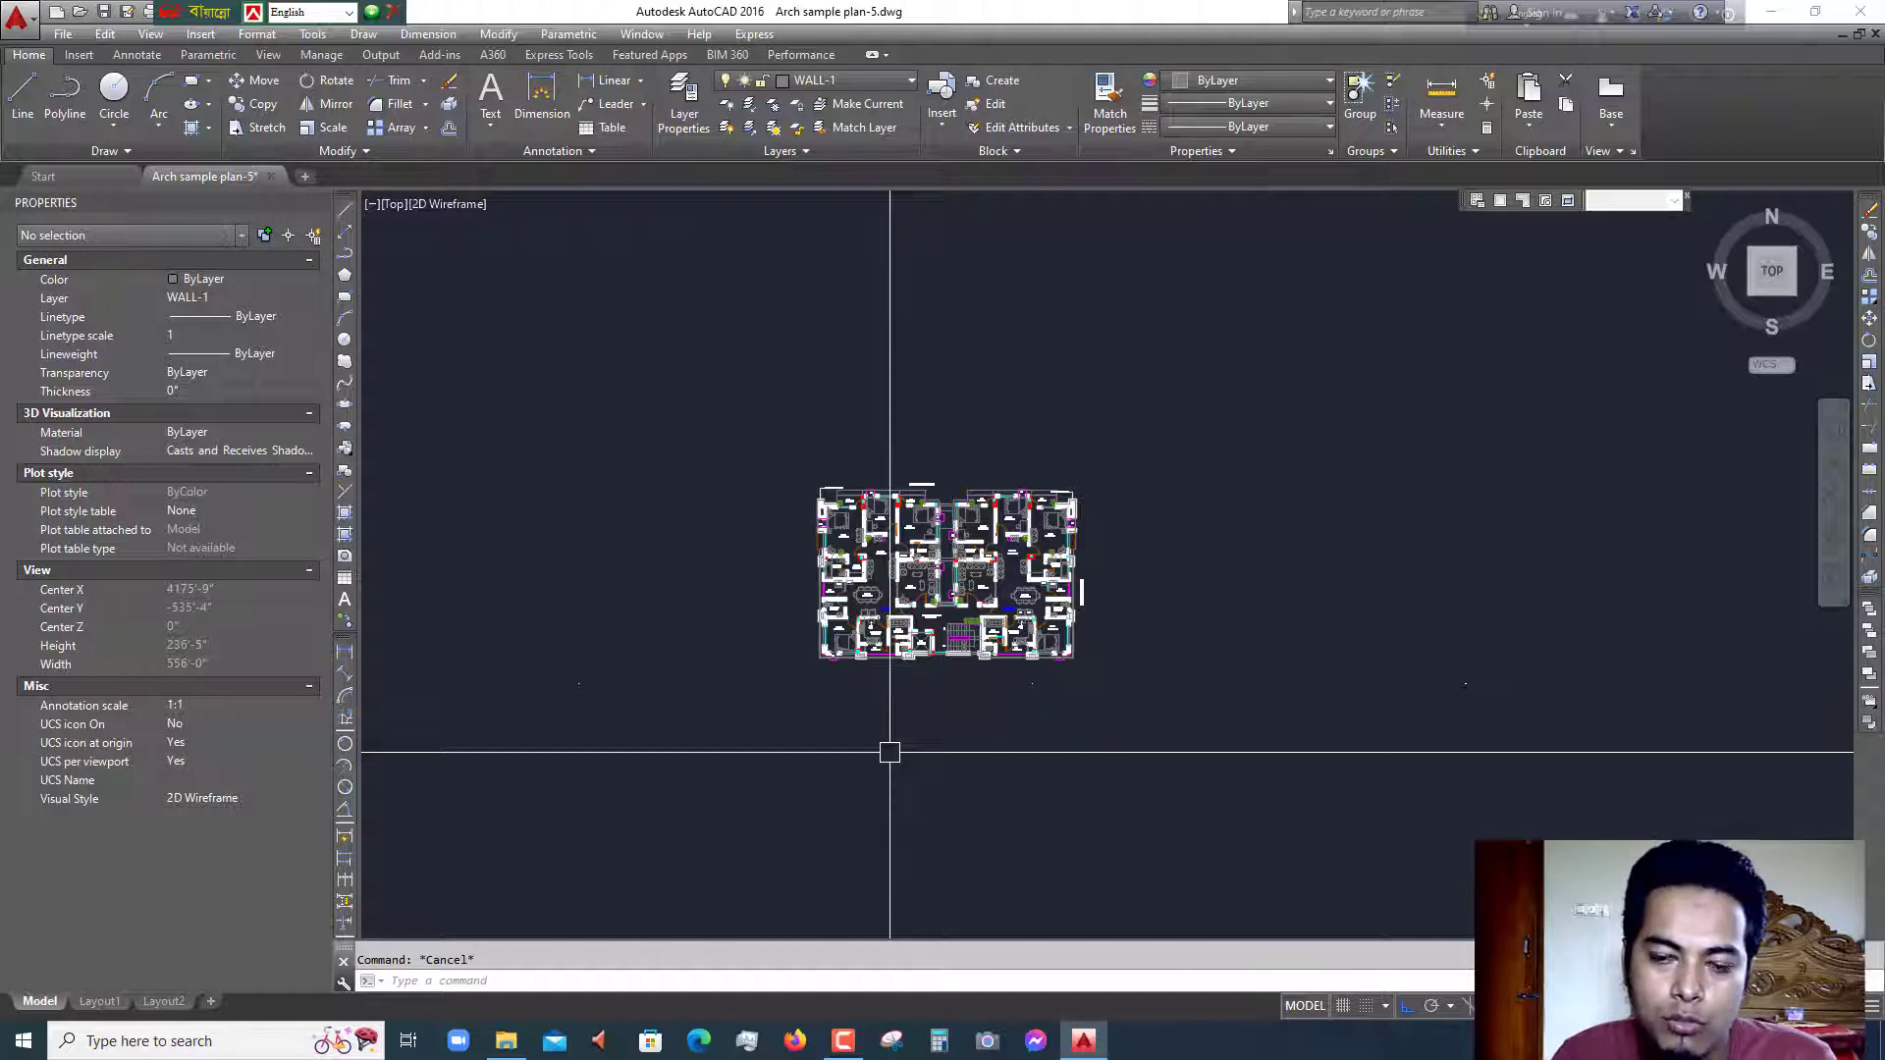
- Try the Copy command on the preselected floor plan, then cancel it
middle_drag(946, 637, 968, 665)
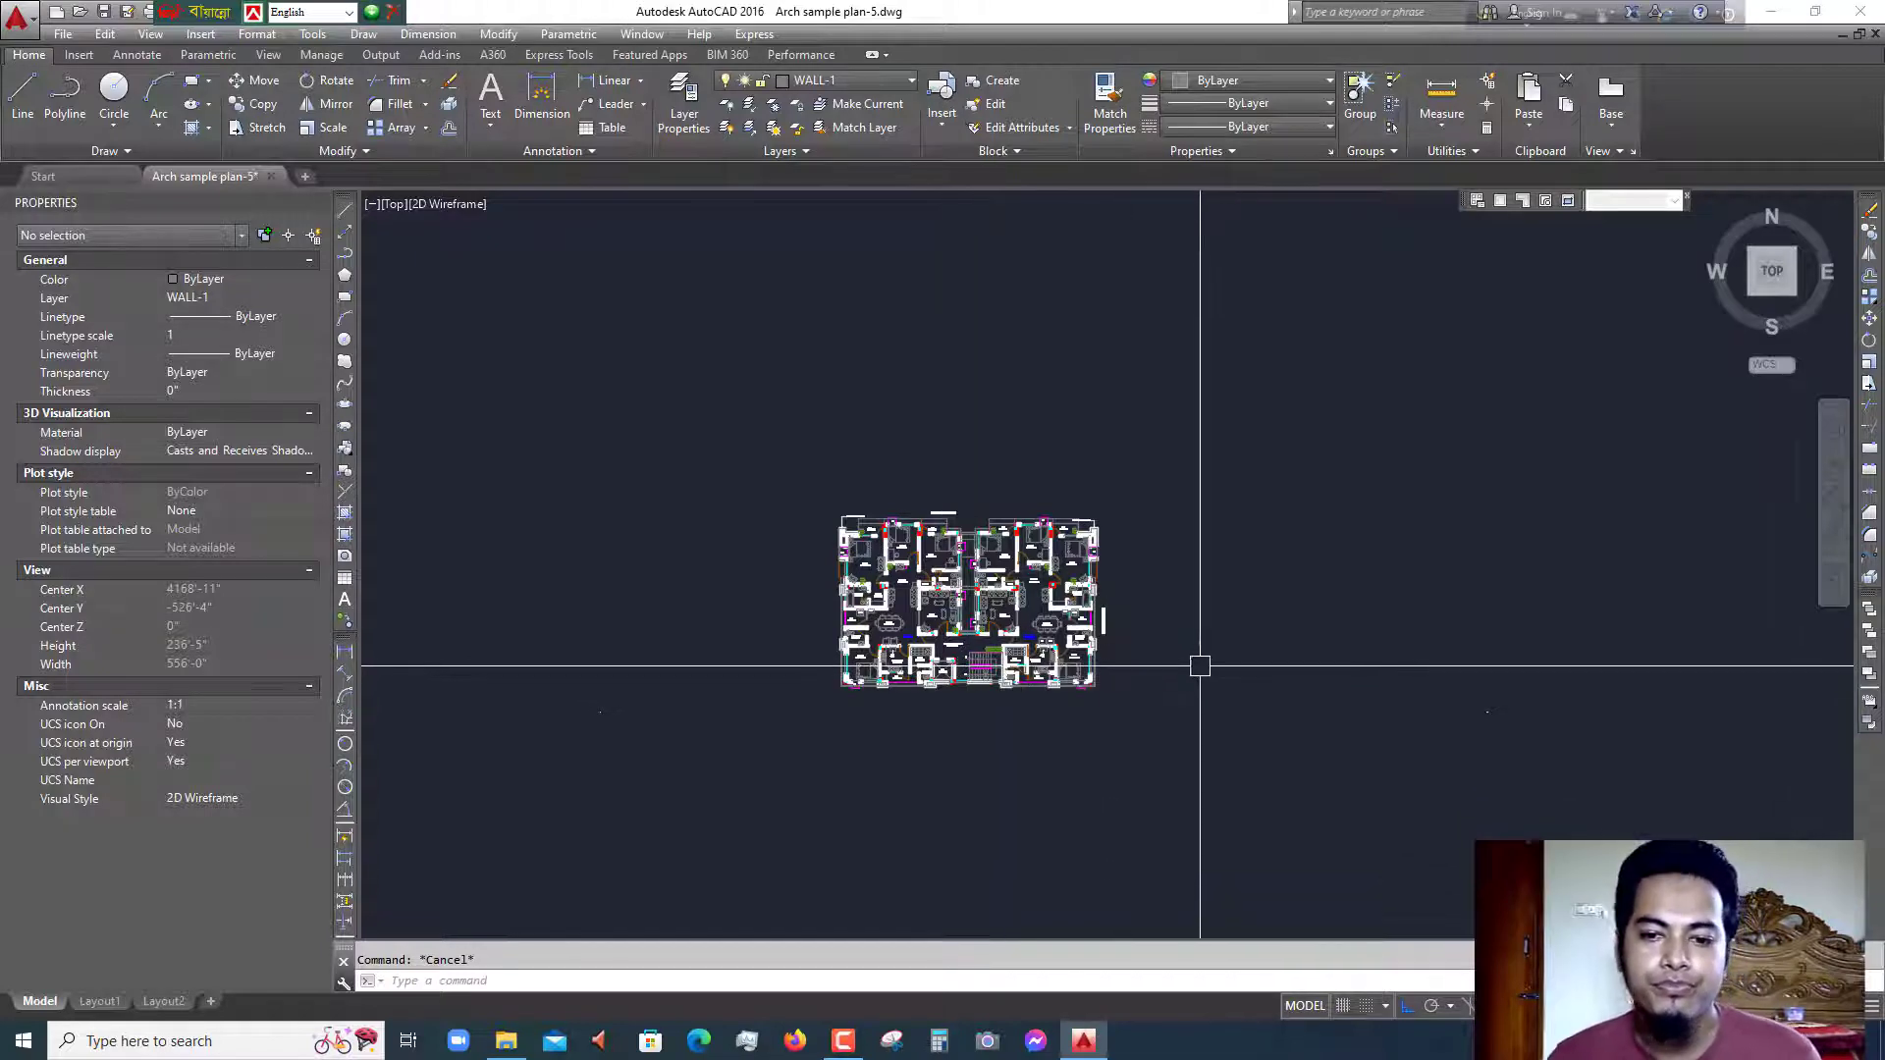
scroll(1019, 561, up, 2)
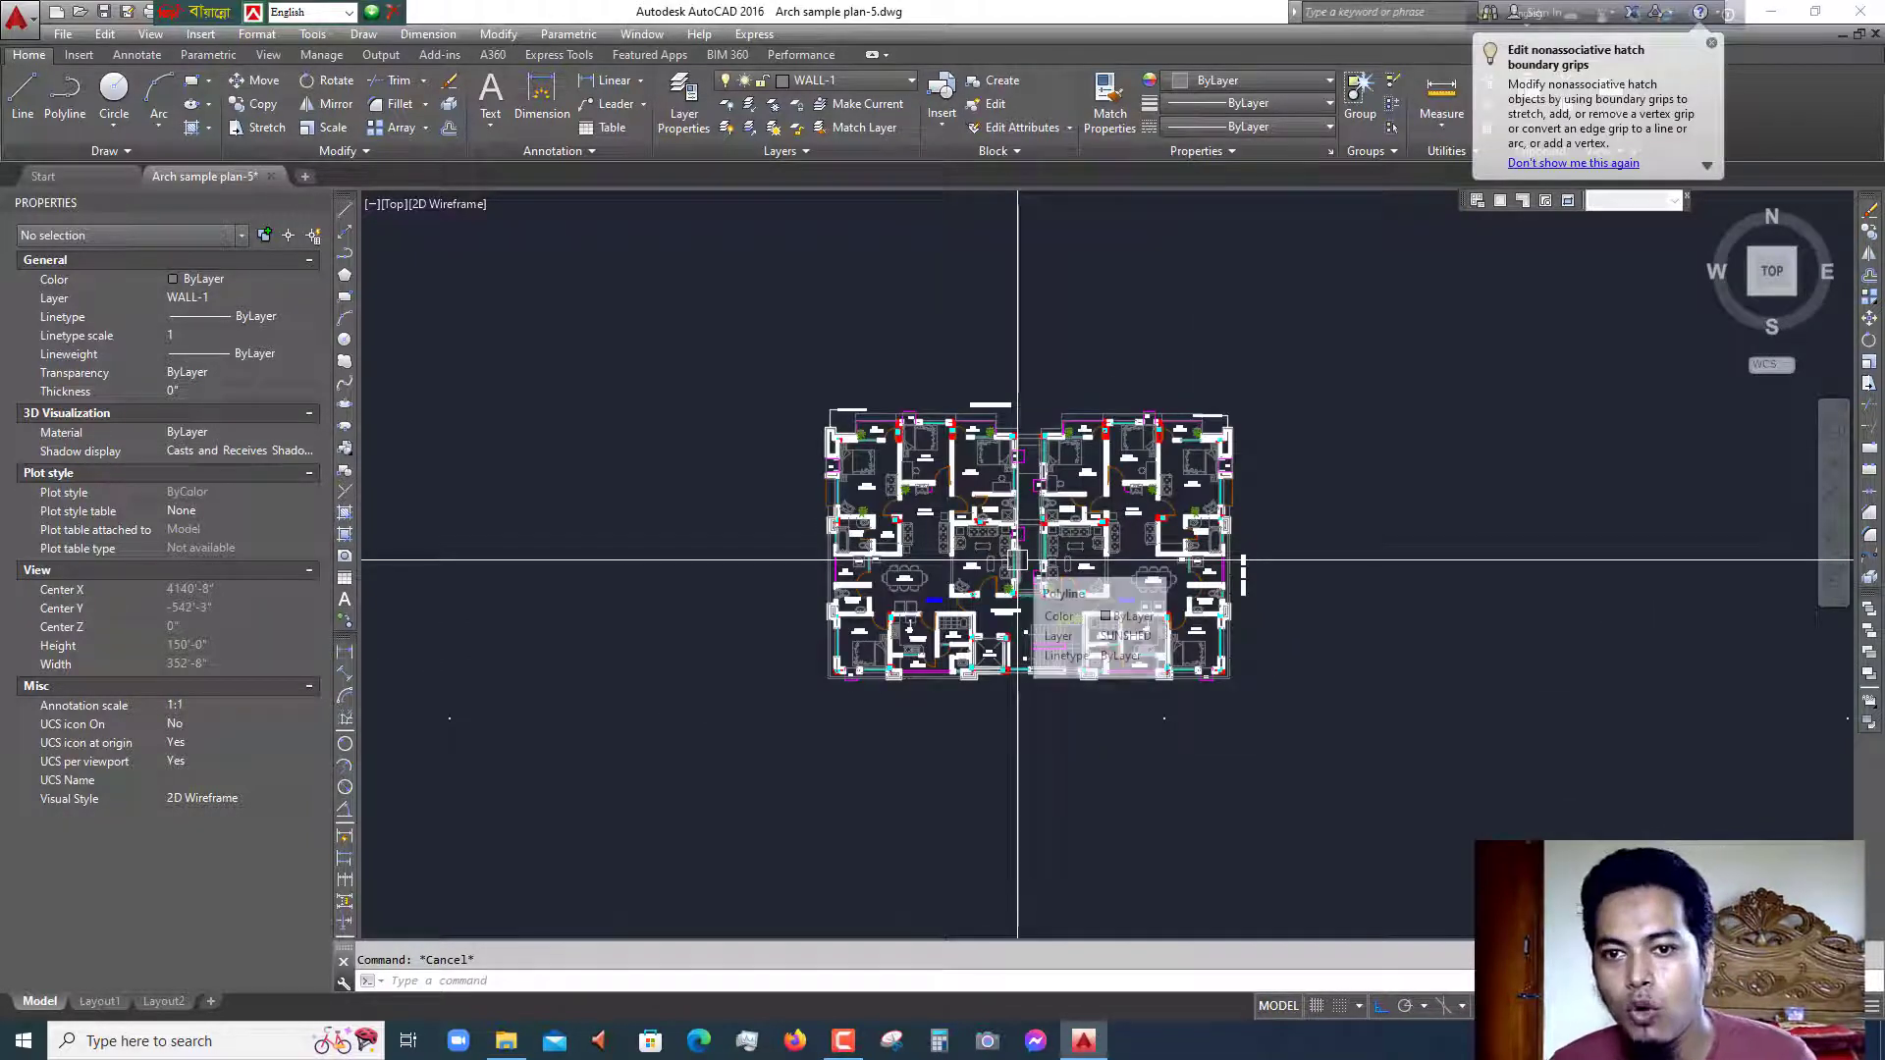
click(1389, 296)
click(836, 681)
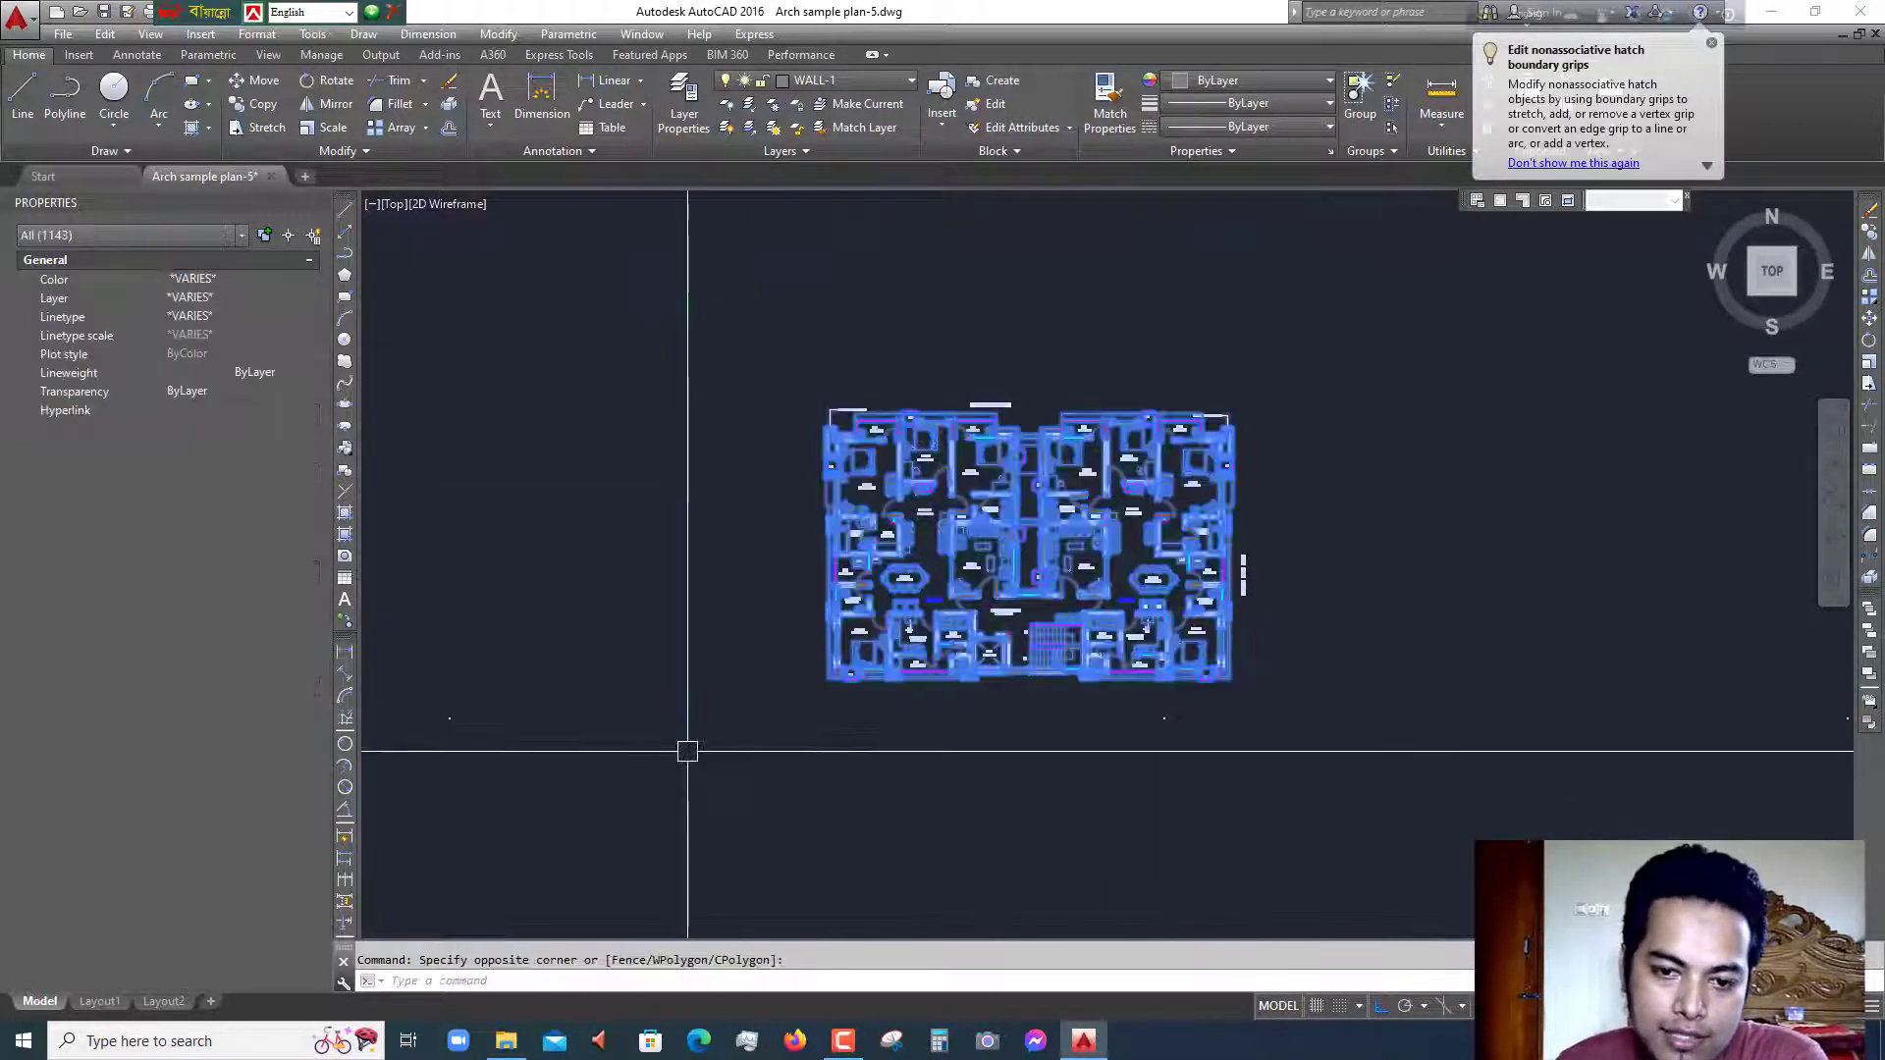
text(c)
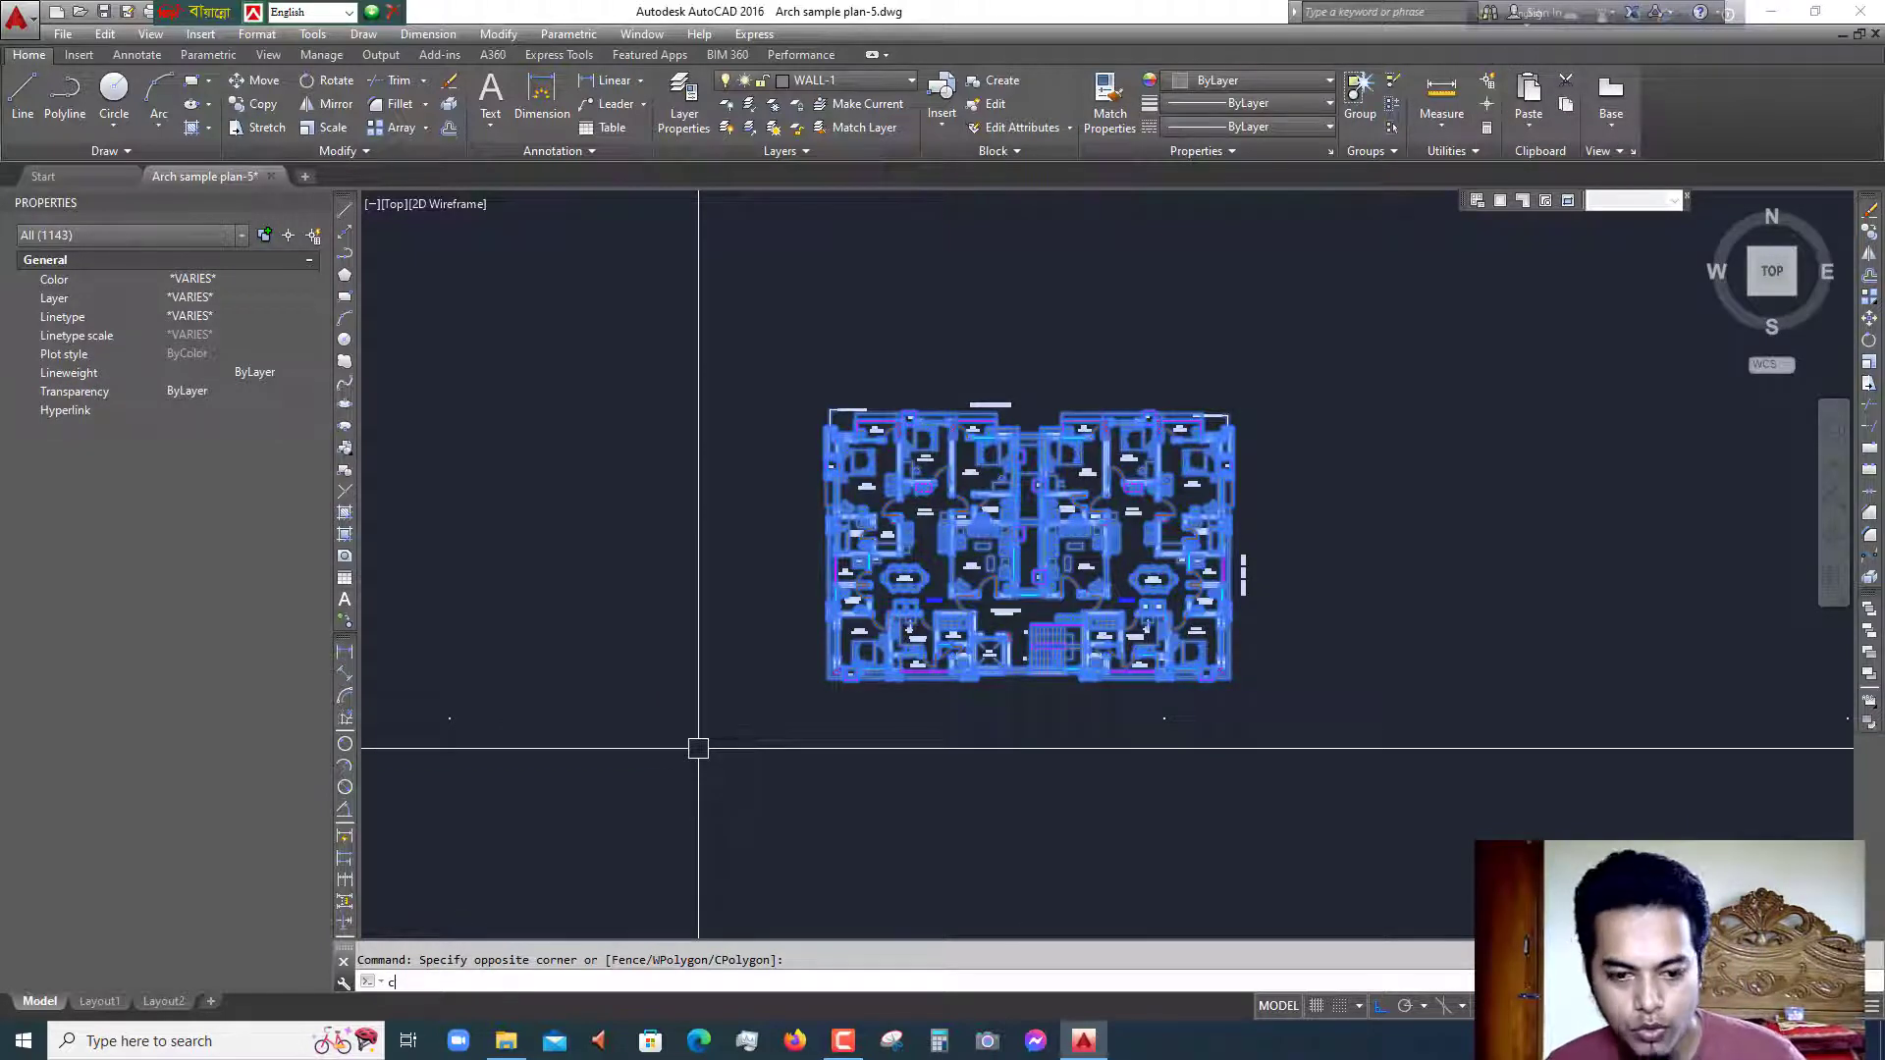
text(o)
key(Return)
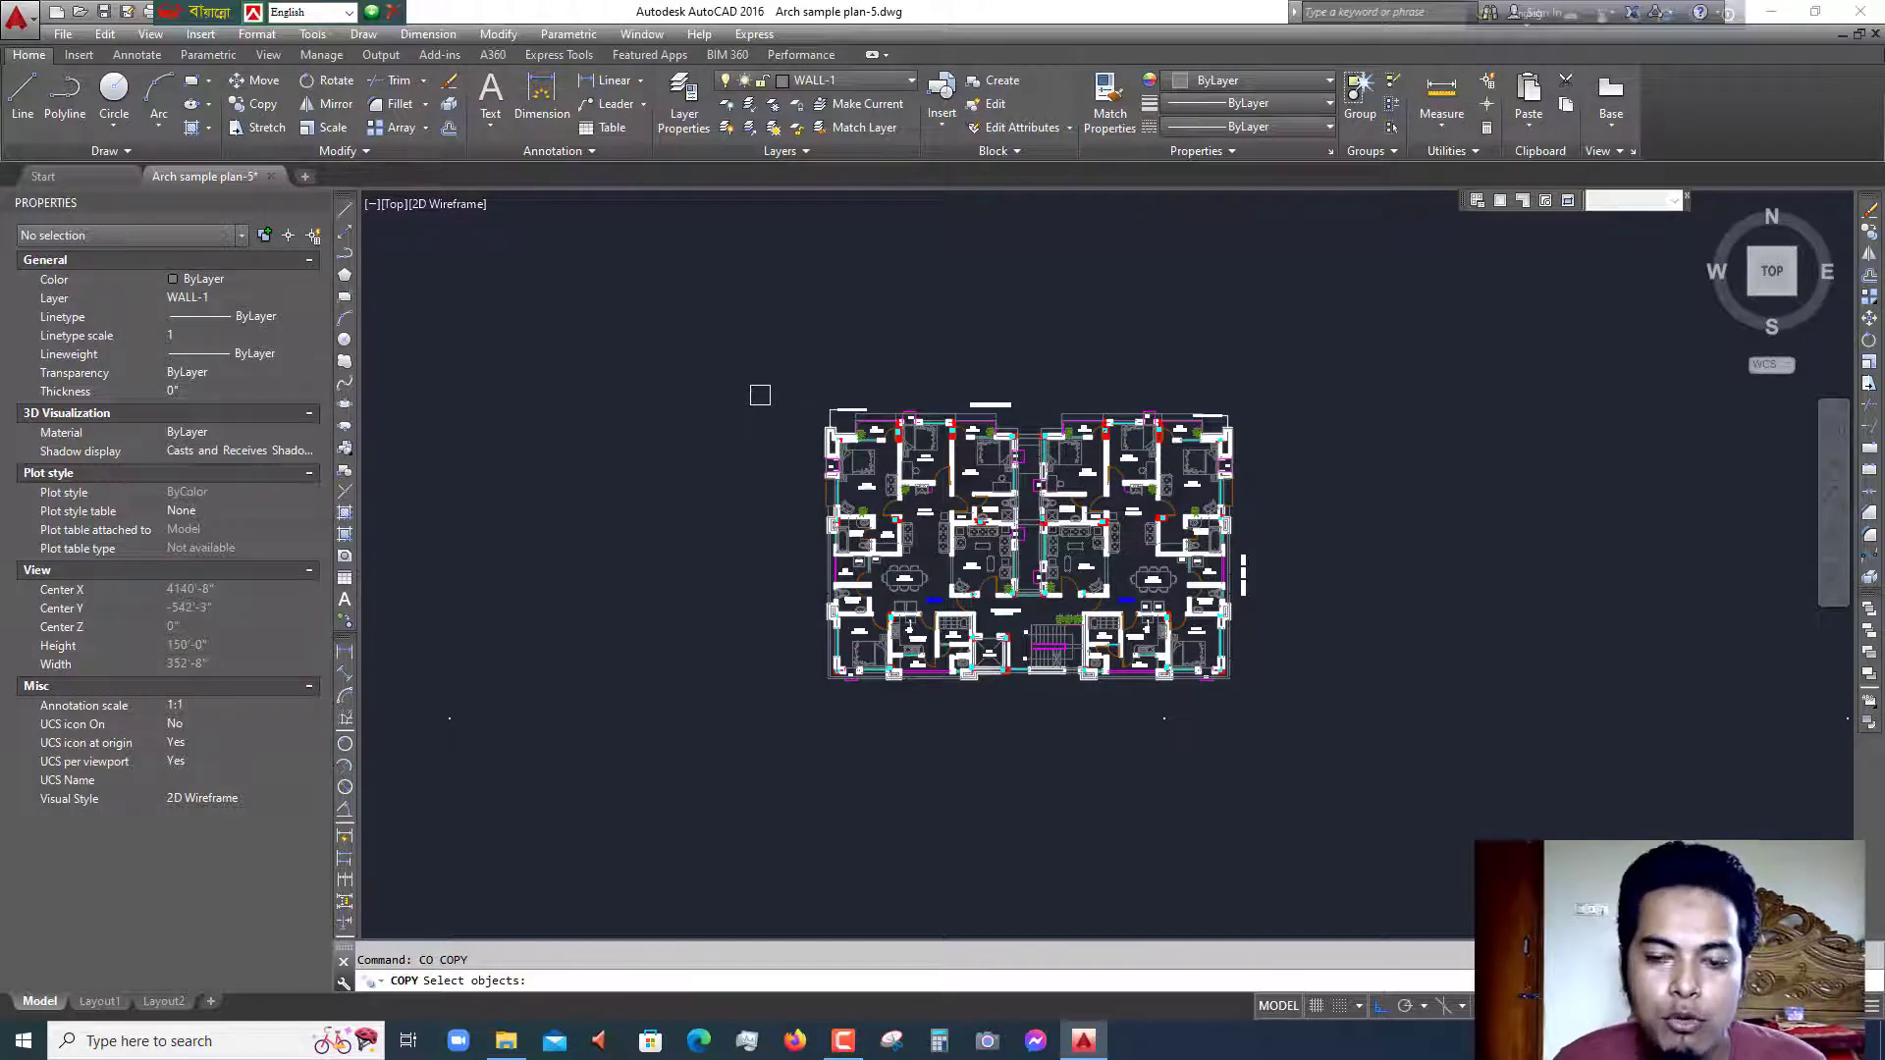
key(Escape)
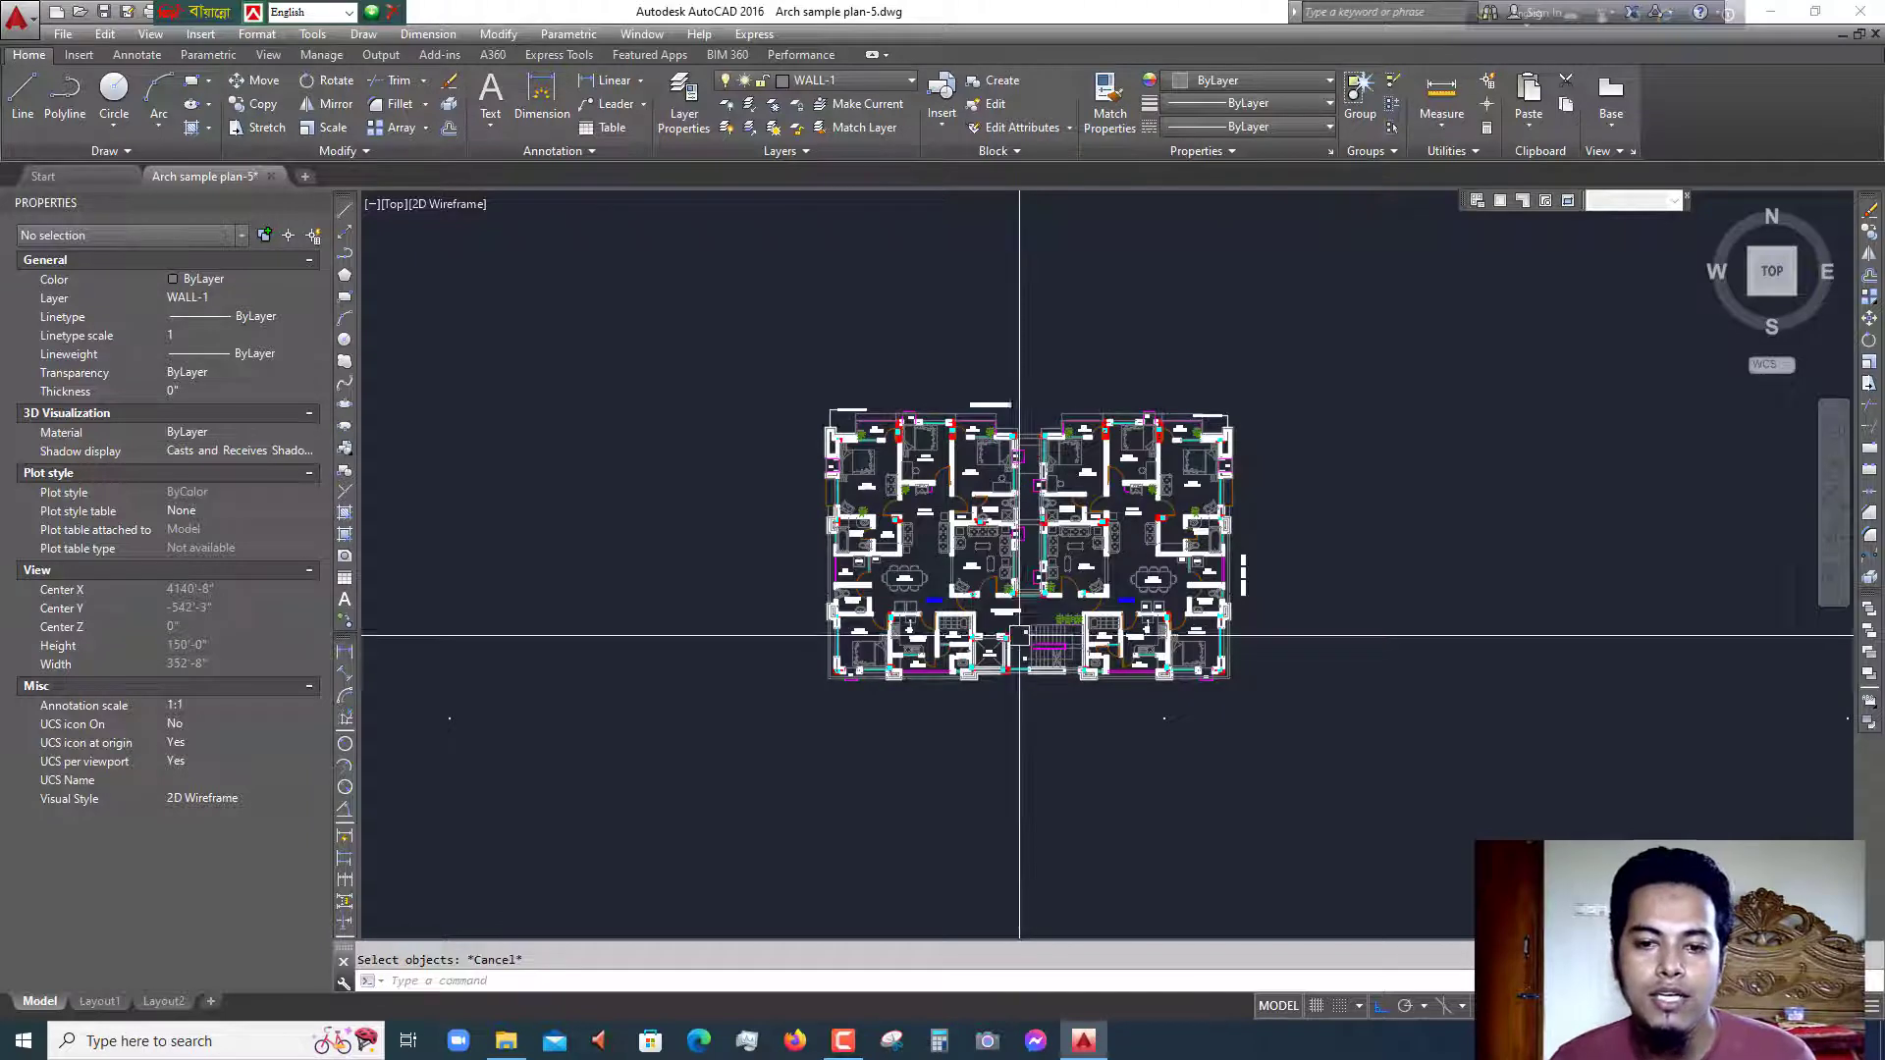
- Set the PICKFIRST system variable to 1
scroll(1018, 564, up, 2)
middle_drag(1019, 565, 1022, 579)
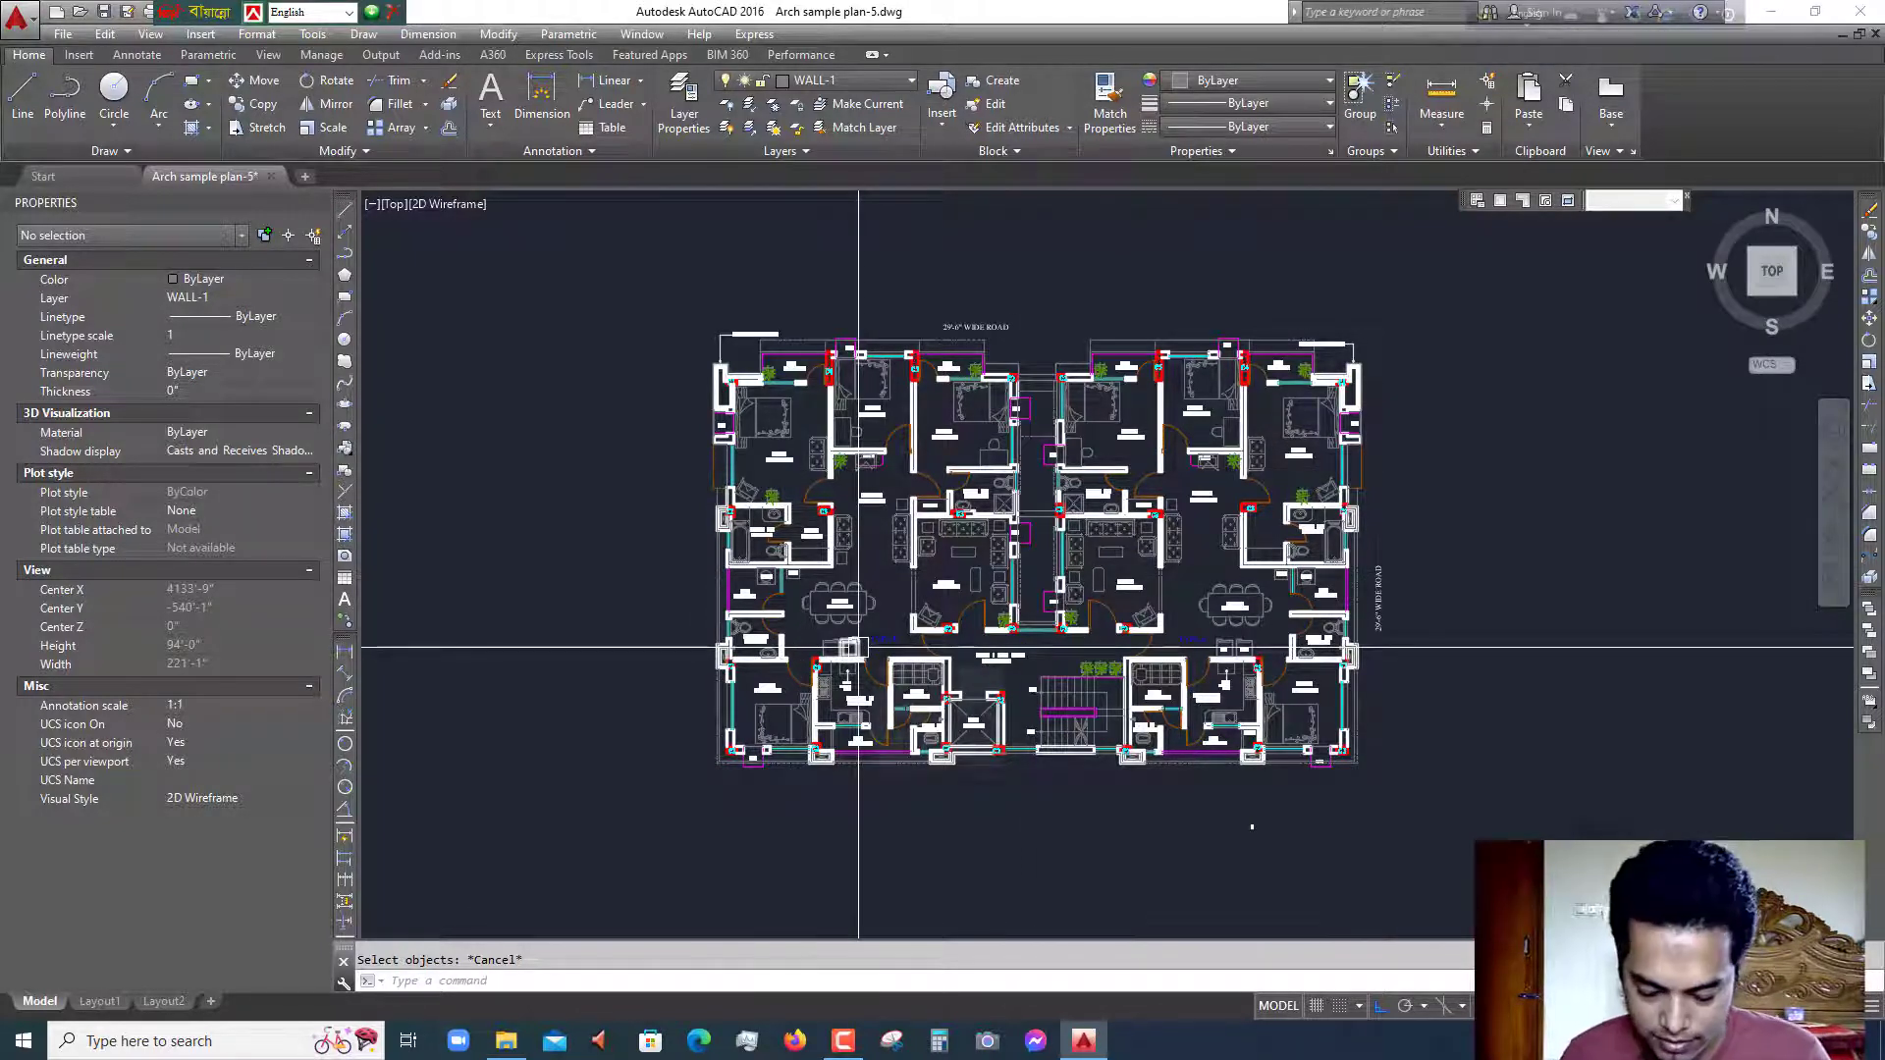
text(pick)
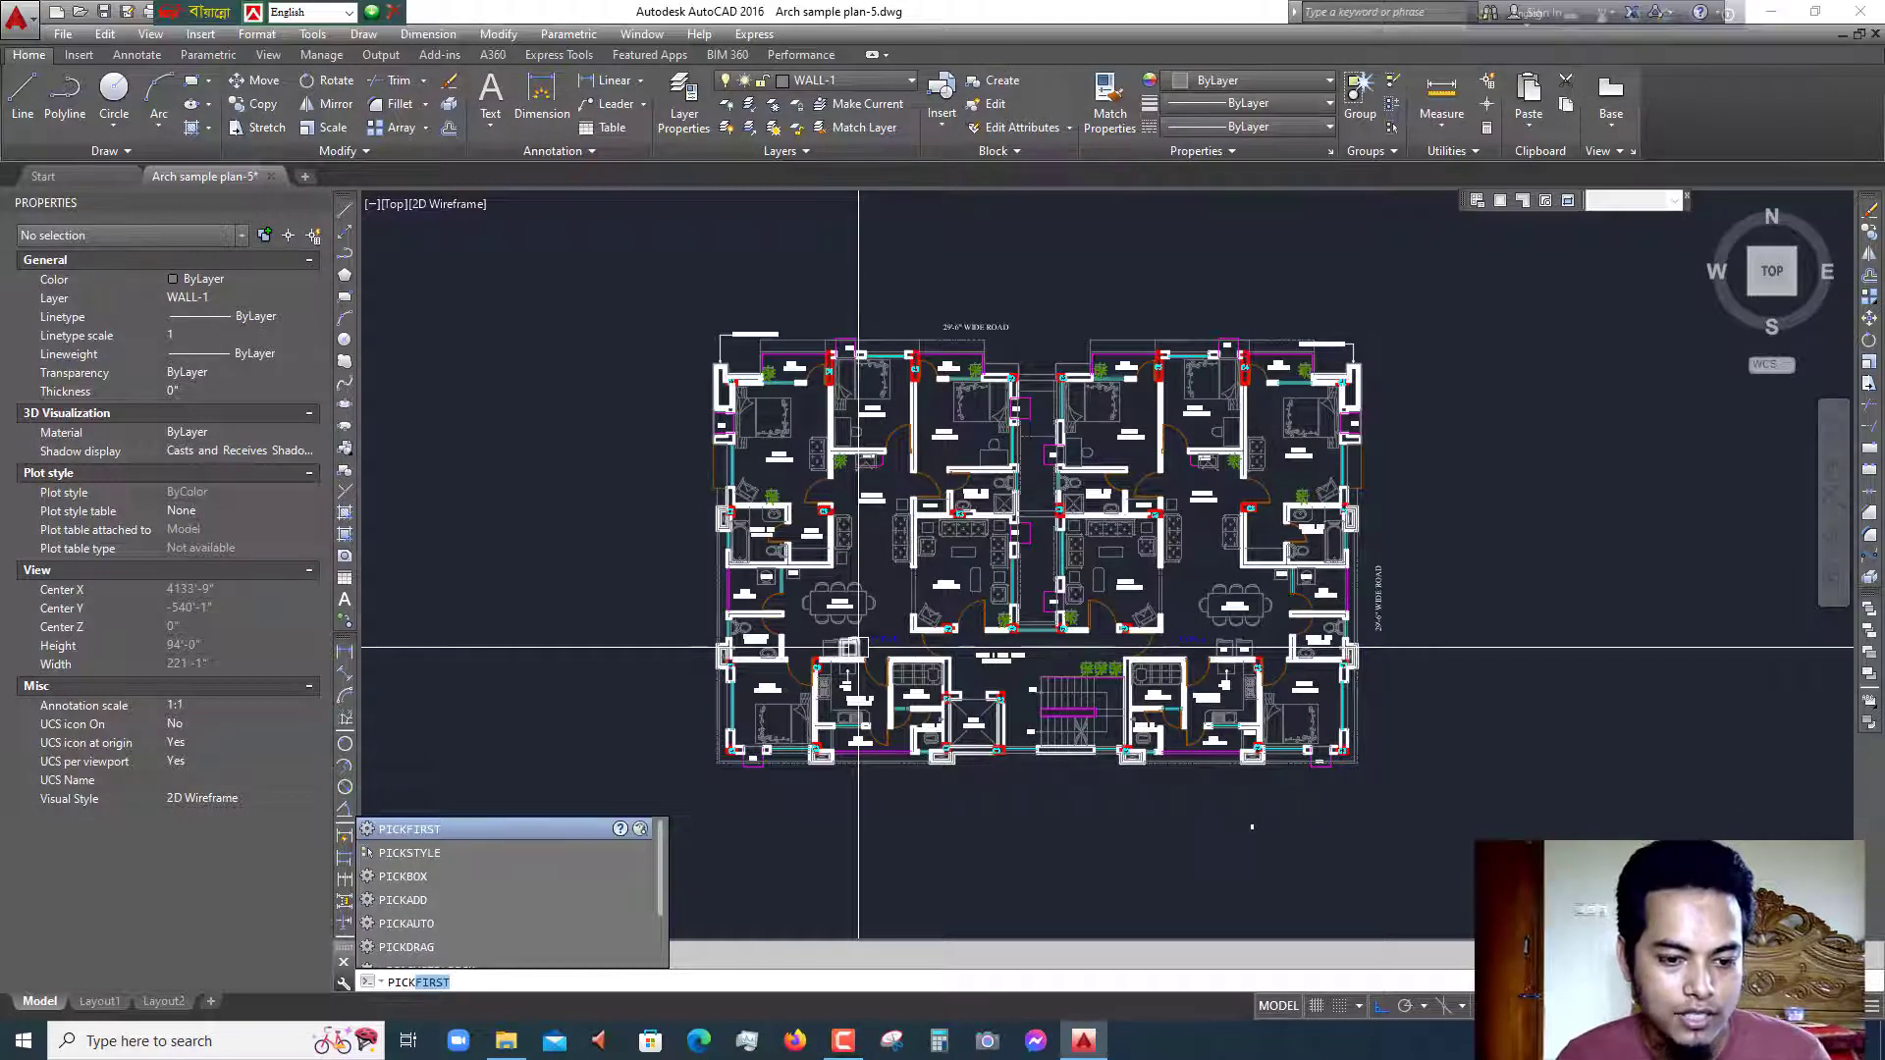
click(457, 831)
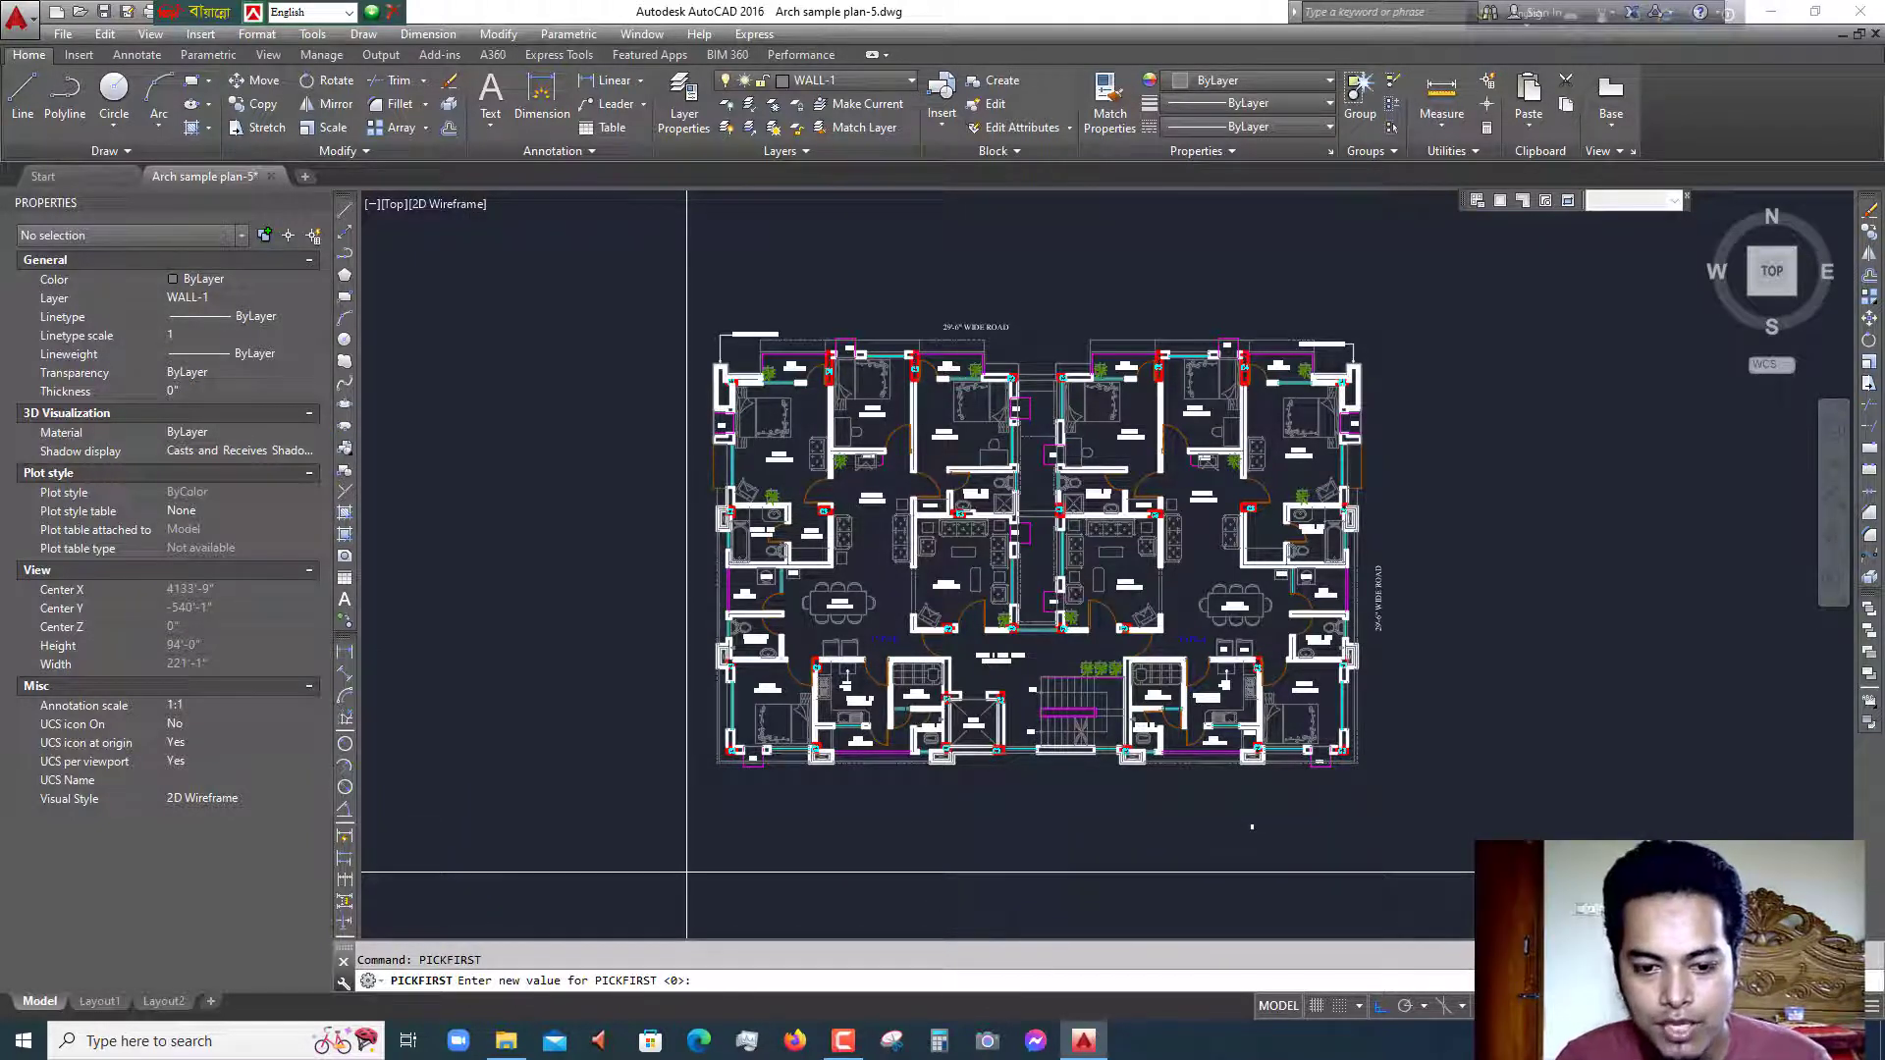
text(1)
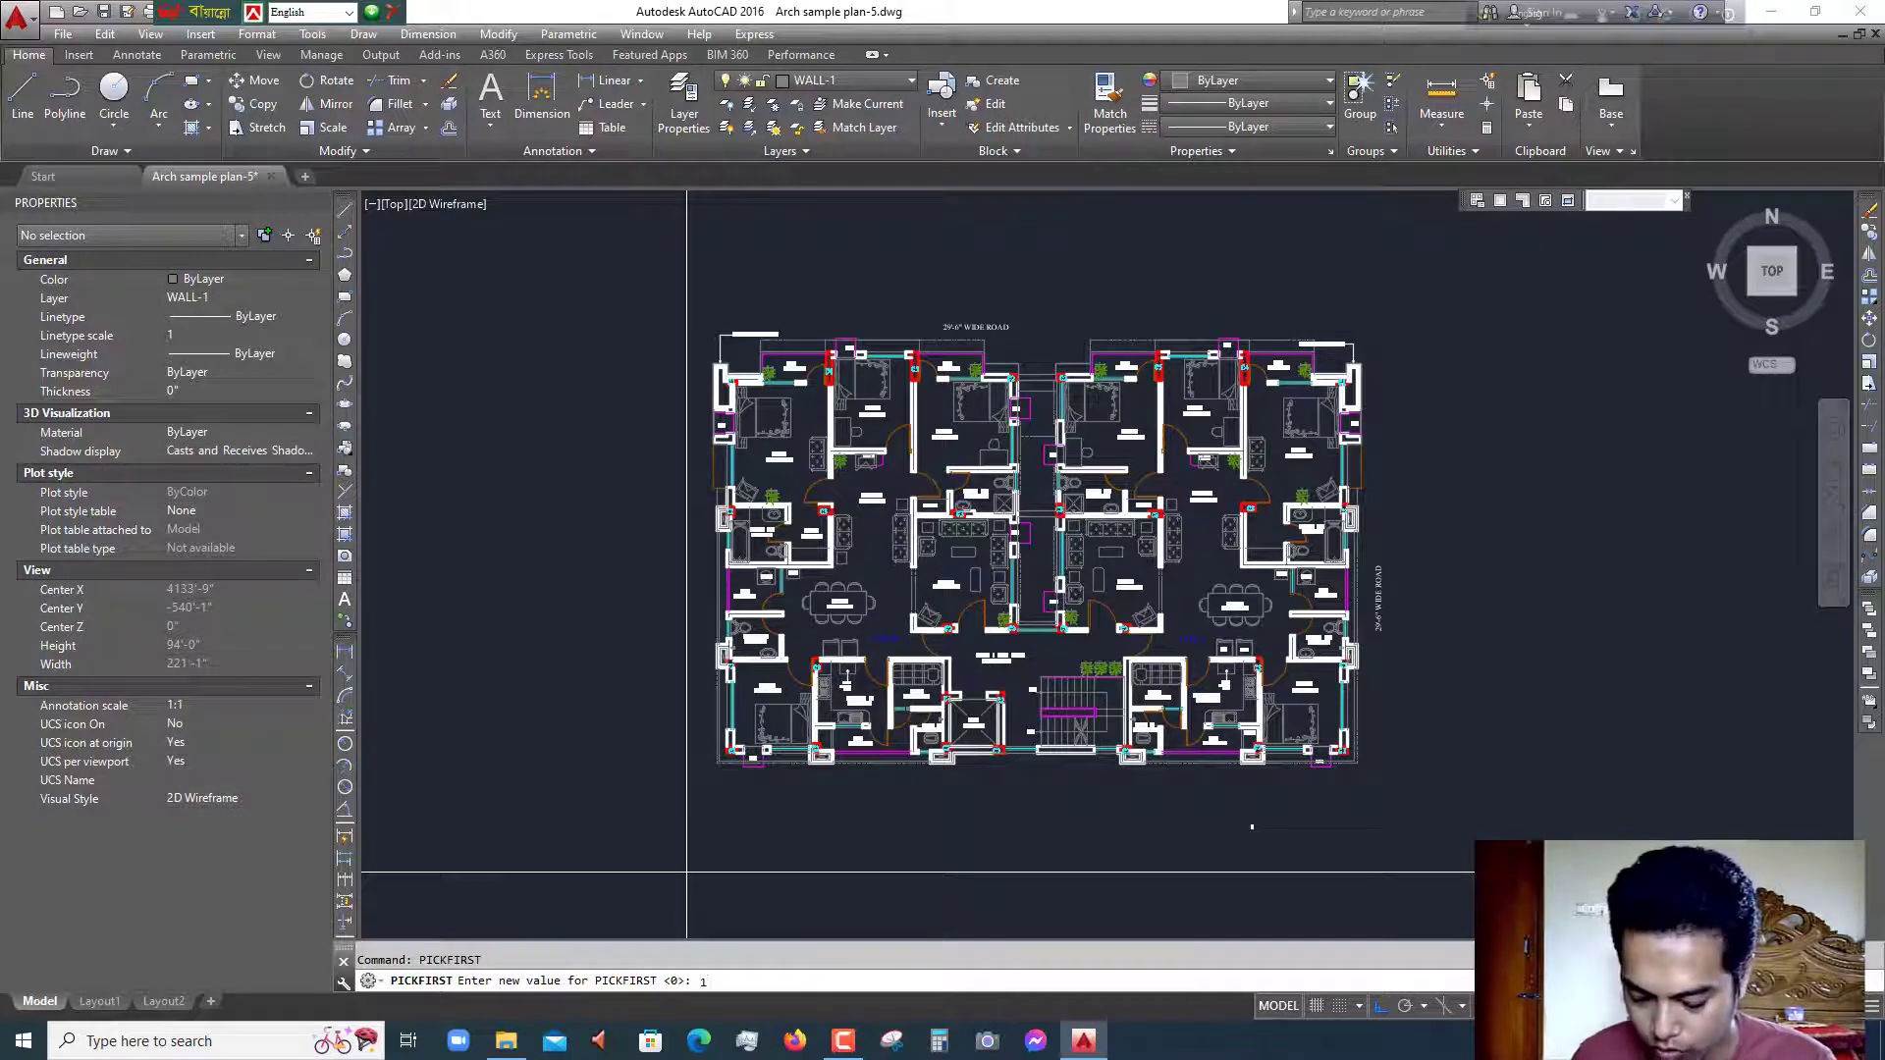
key(Return)
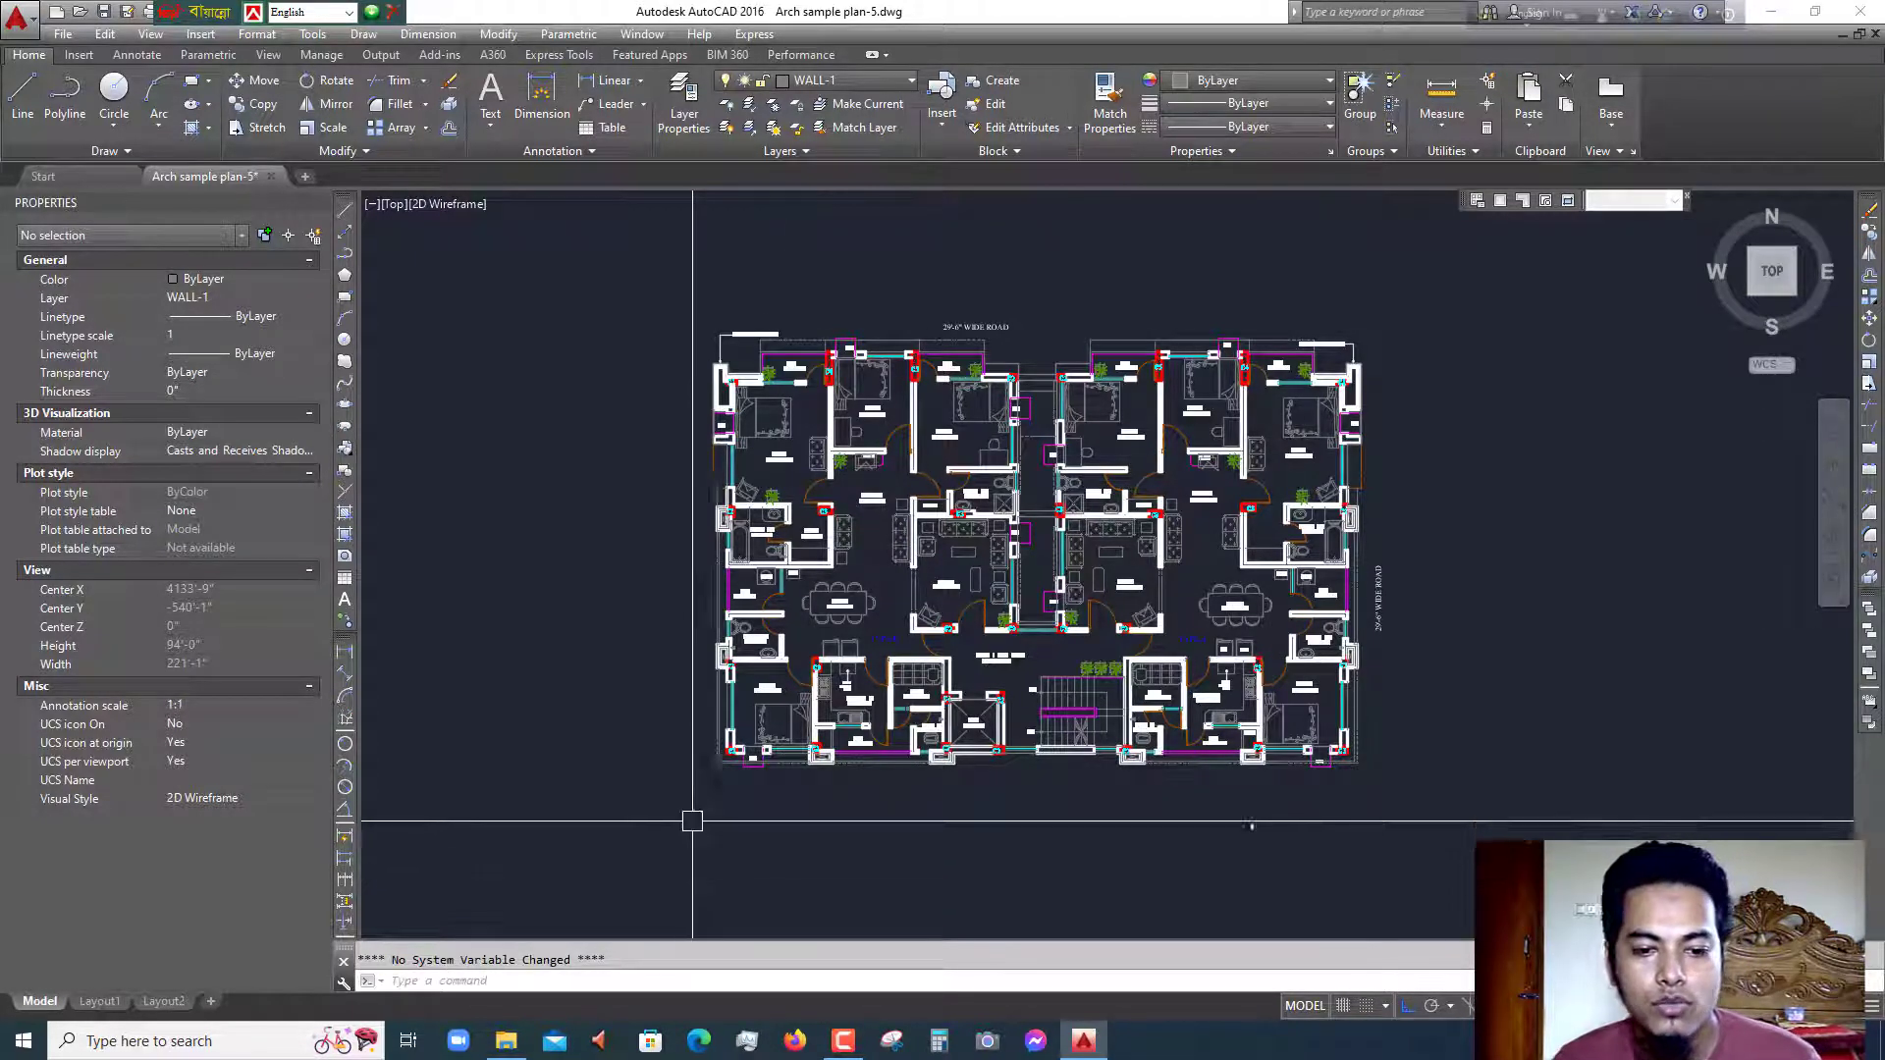
key(Escape)
- Select the whole floor plan before starting Copy, preview a copy from a base point inside it, and cancel without placing it
scroll(862, 700, down, 6)
scroll(921, 569, up, 4)
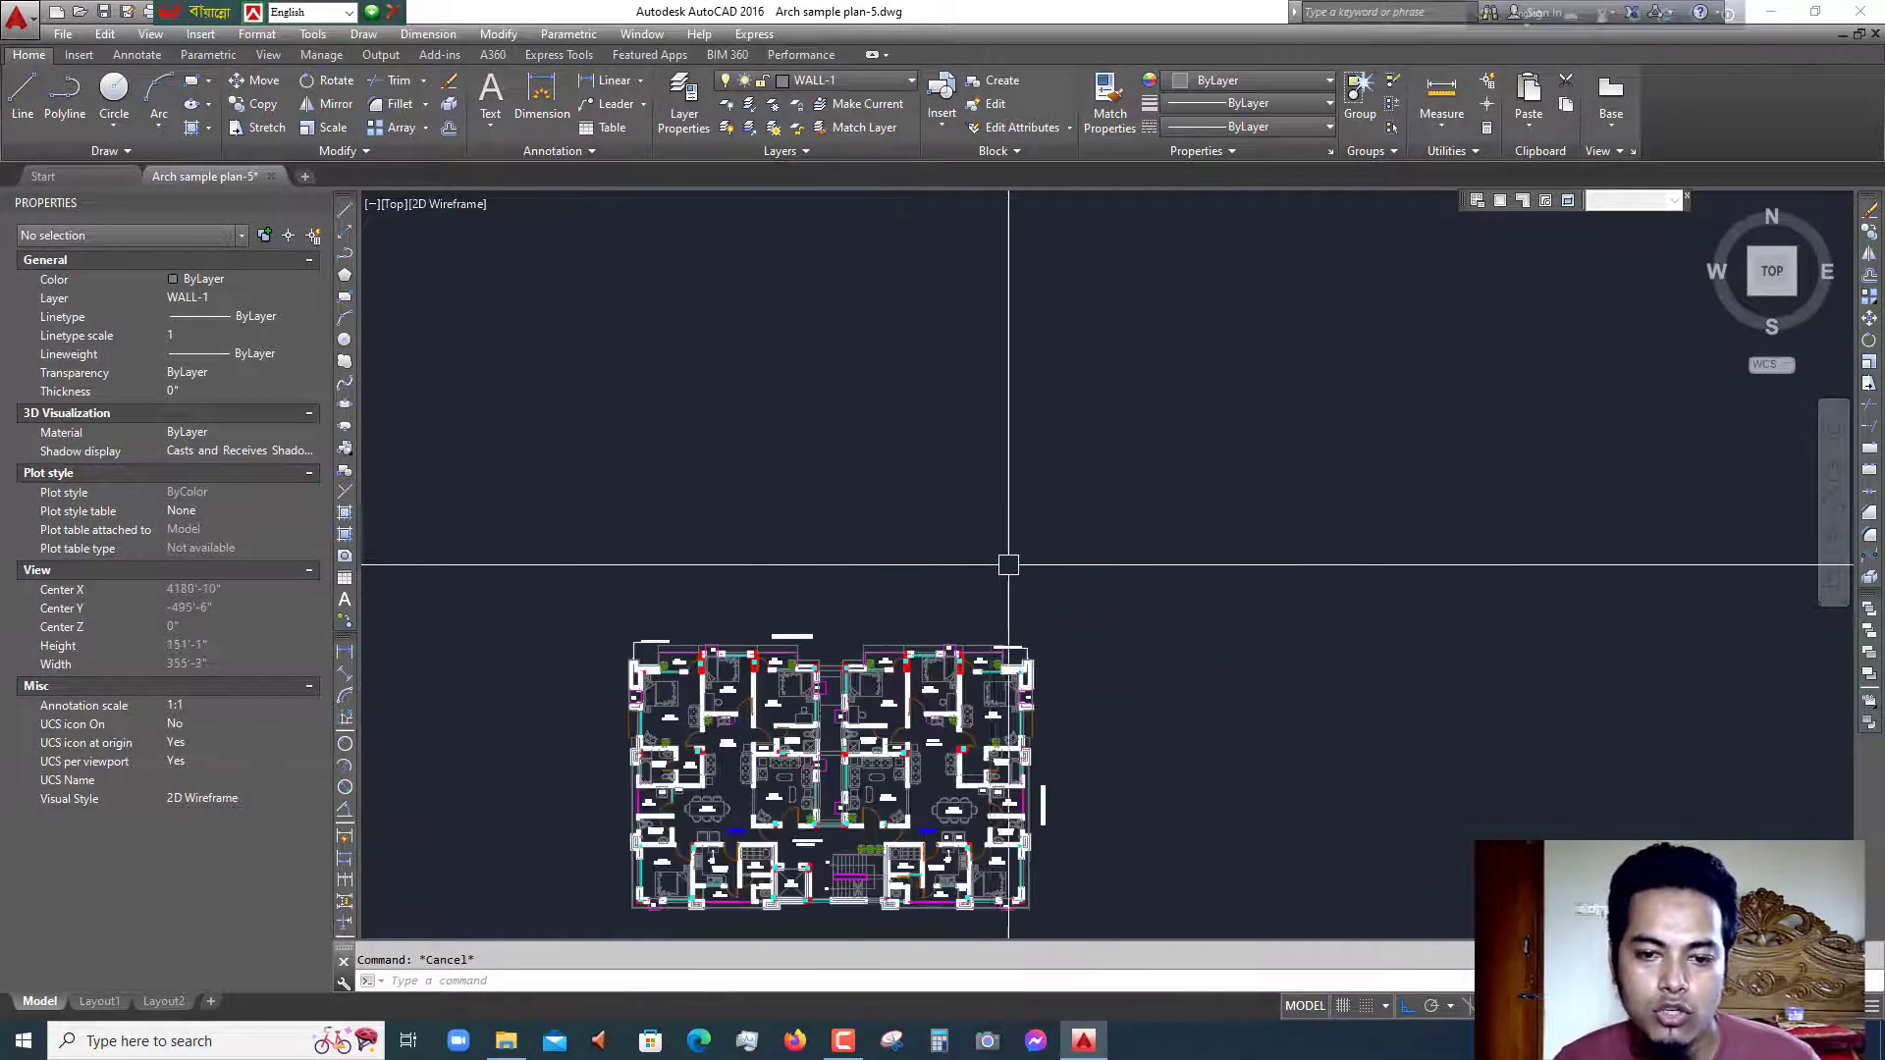
middle_drag(1107, 560, 1162, 413)
click(1227, 421)
click(624, 845)
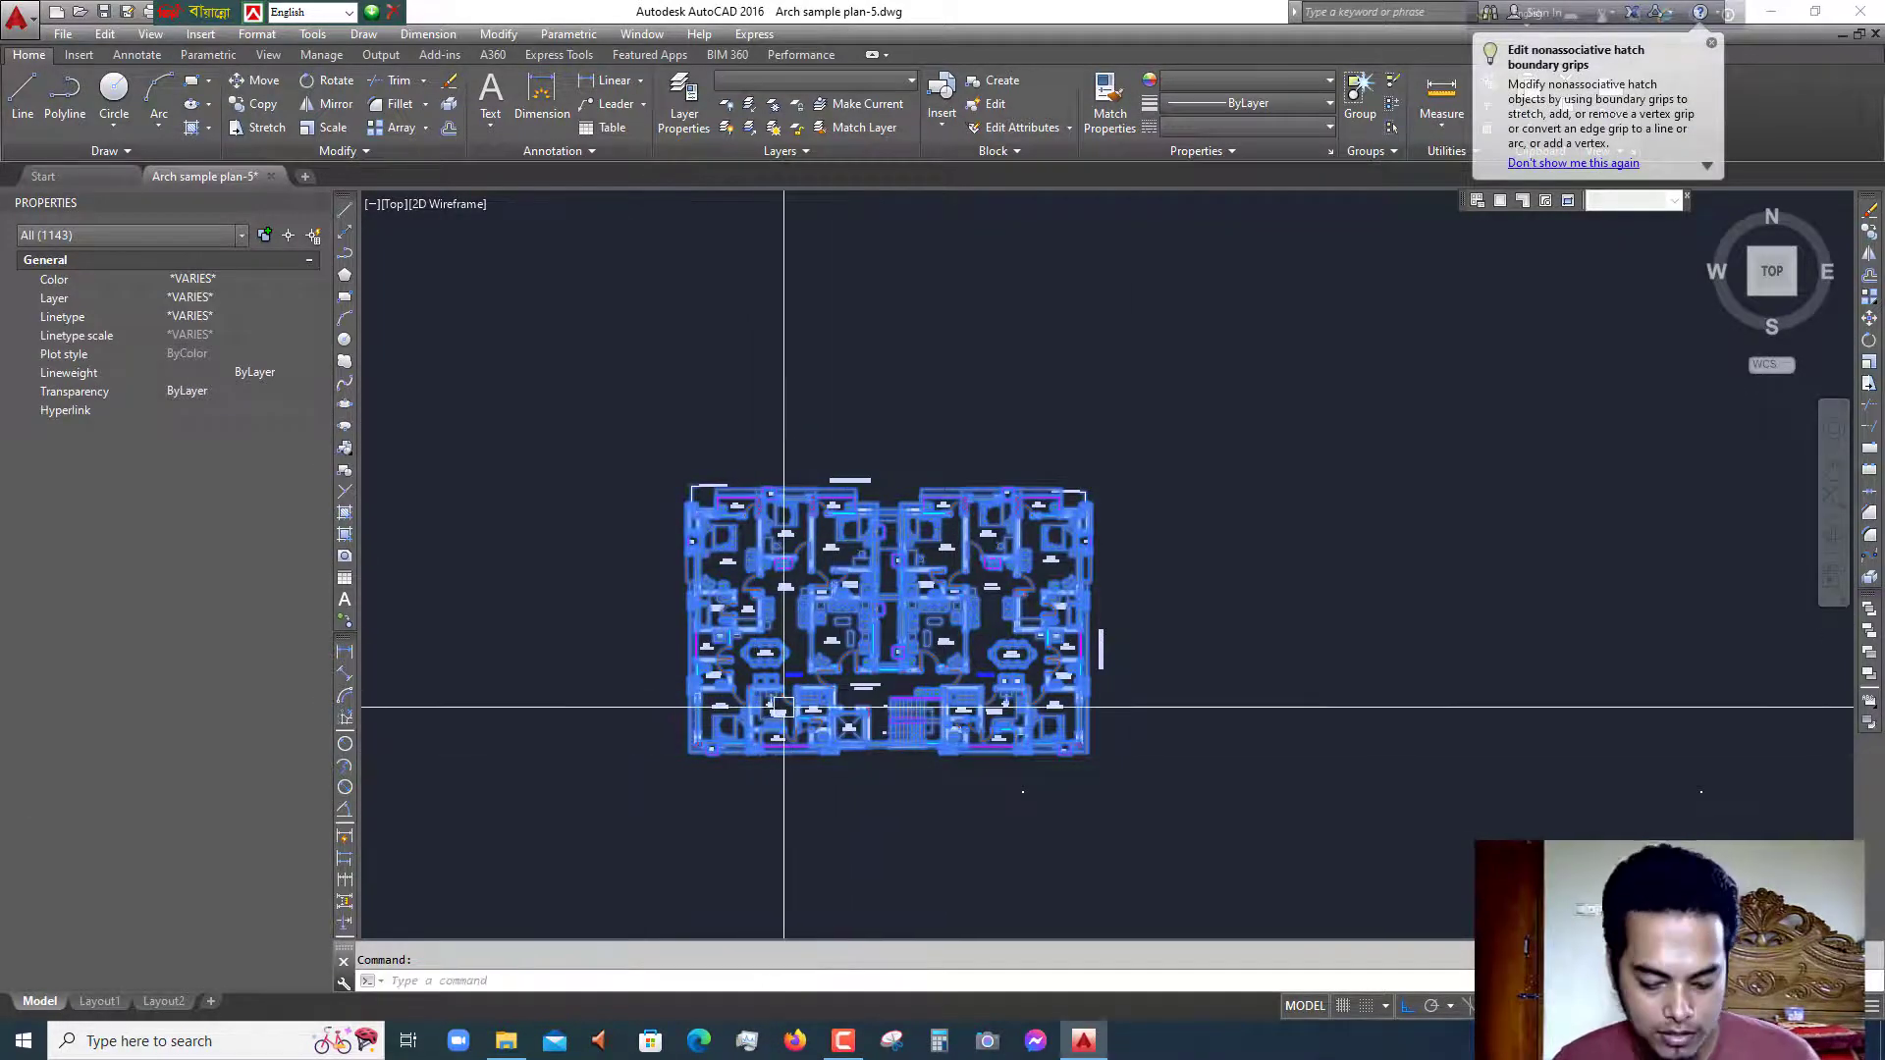
text(co)
key(Return)
click(866, 645)
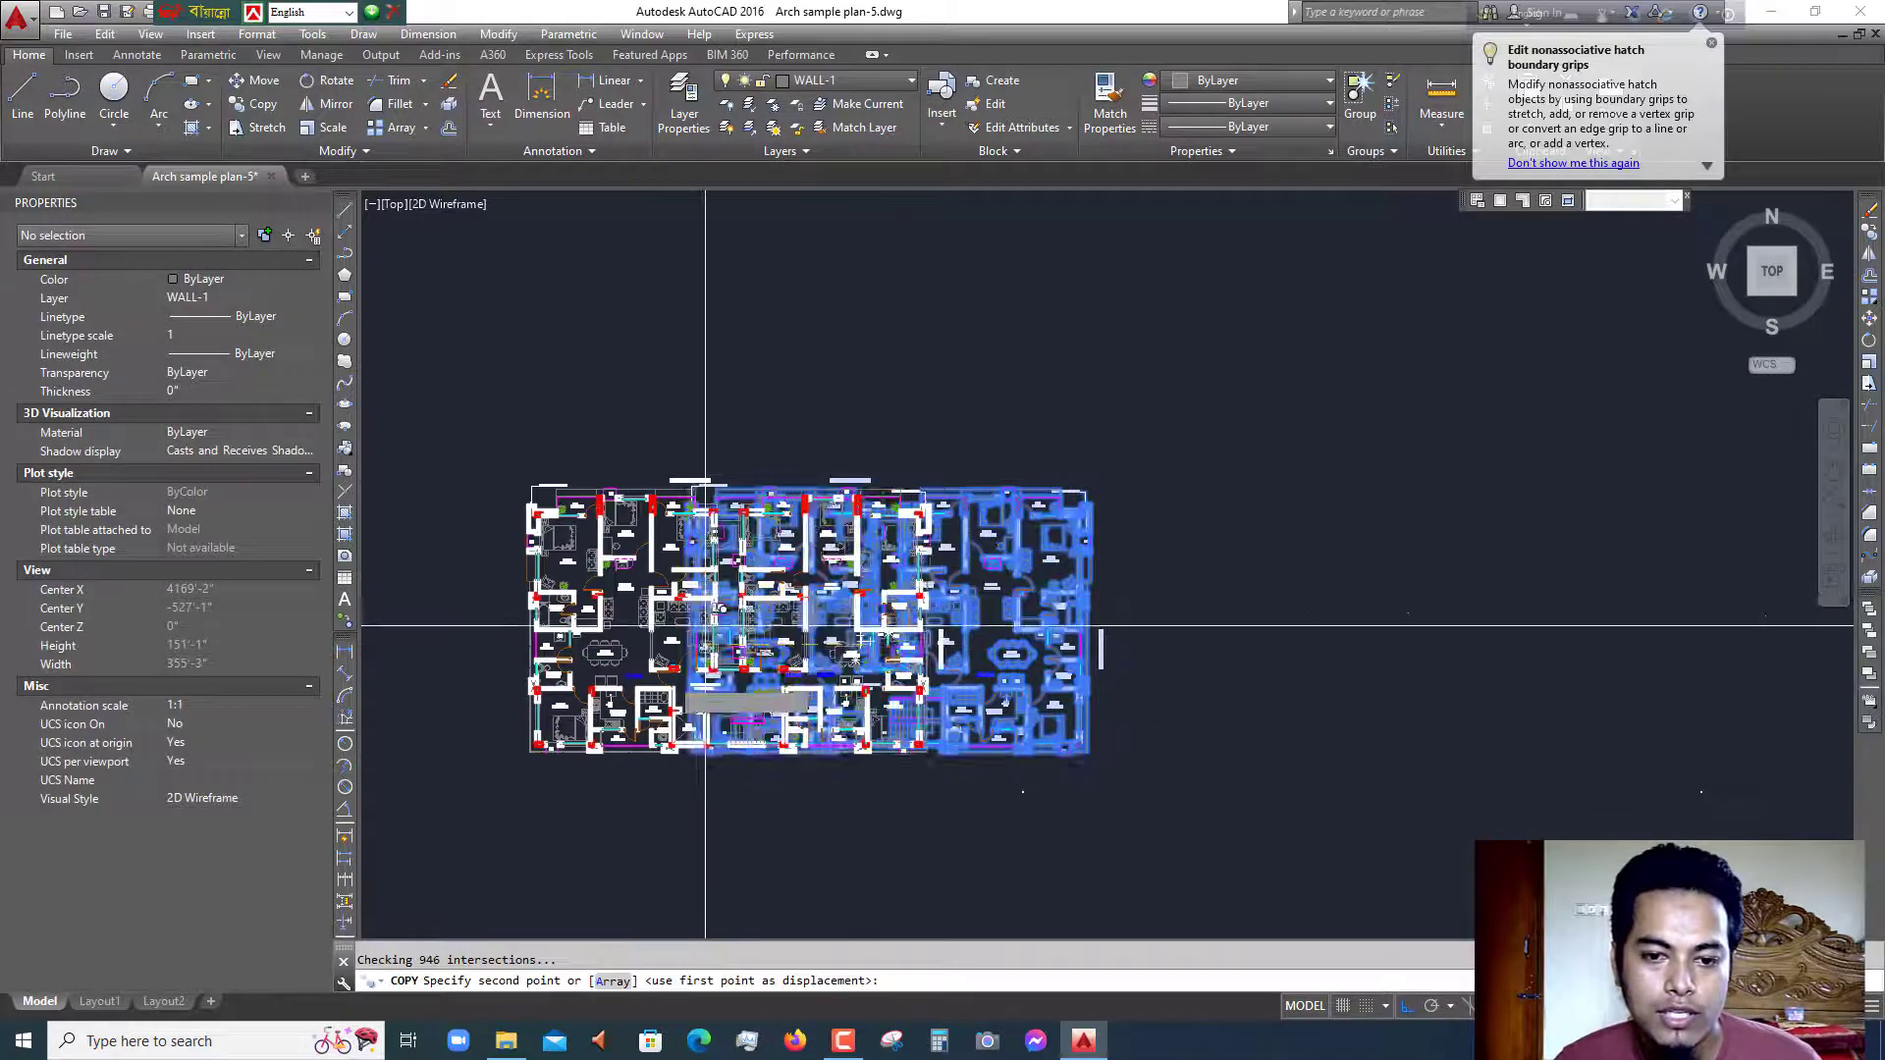
scroll(864, 589, down, 6)
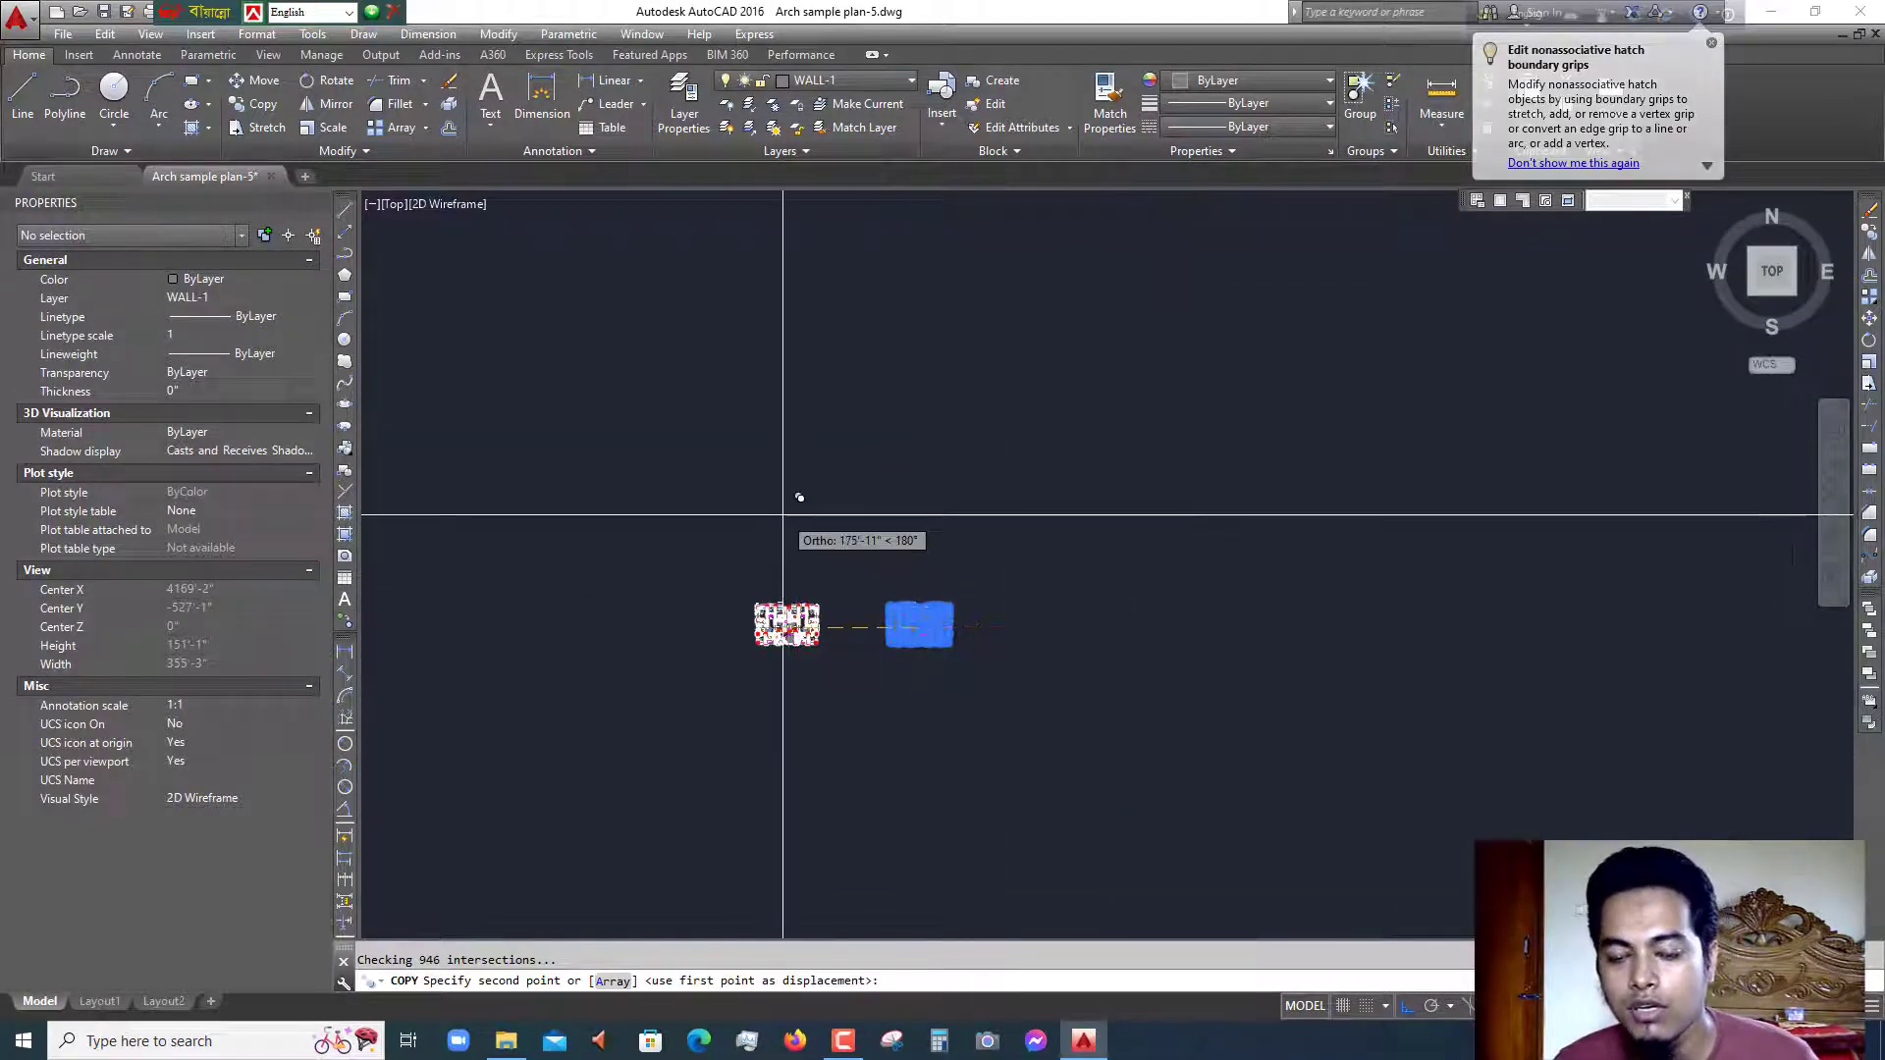
scroll(864, 648, up, 6)
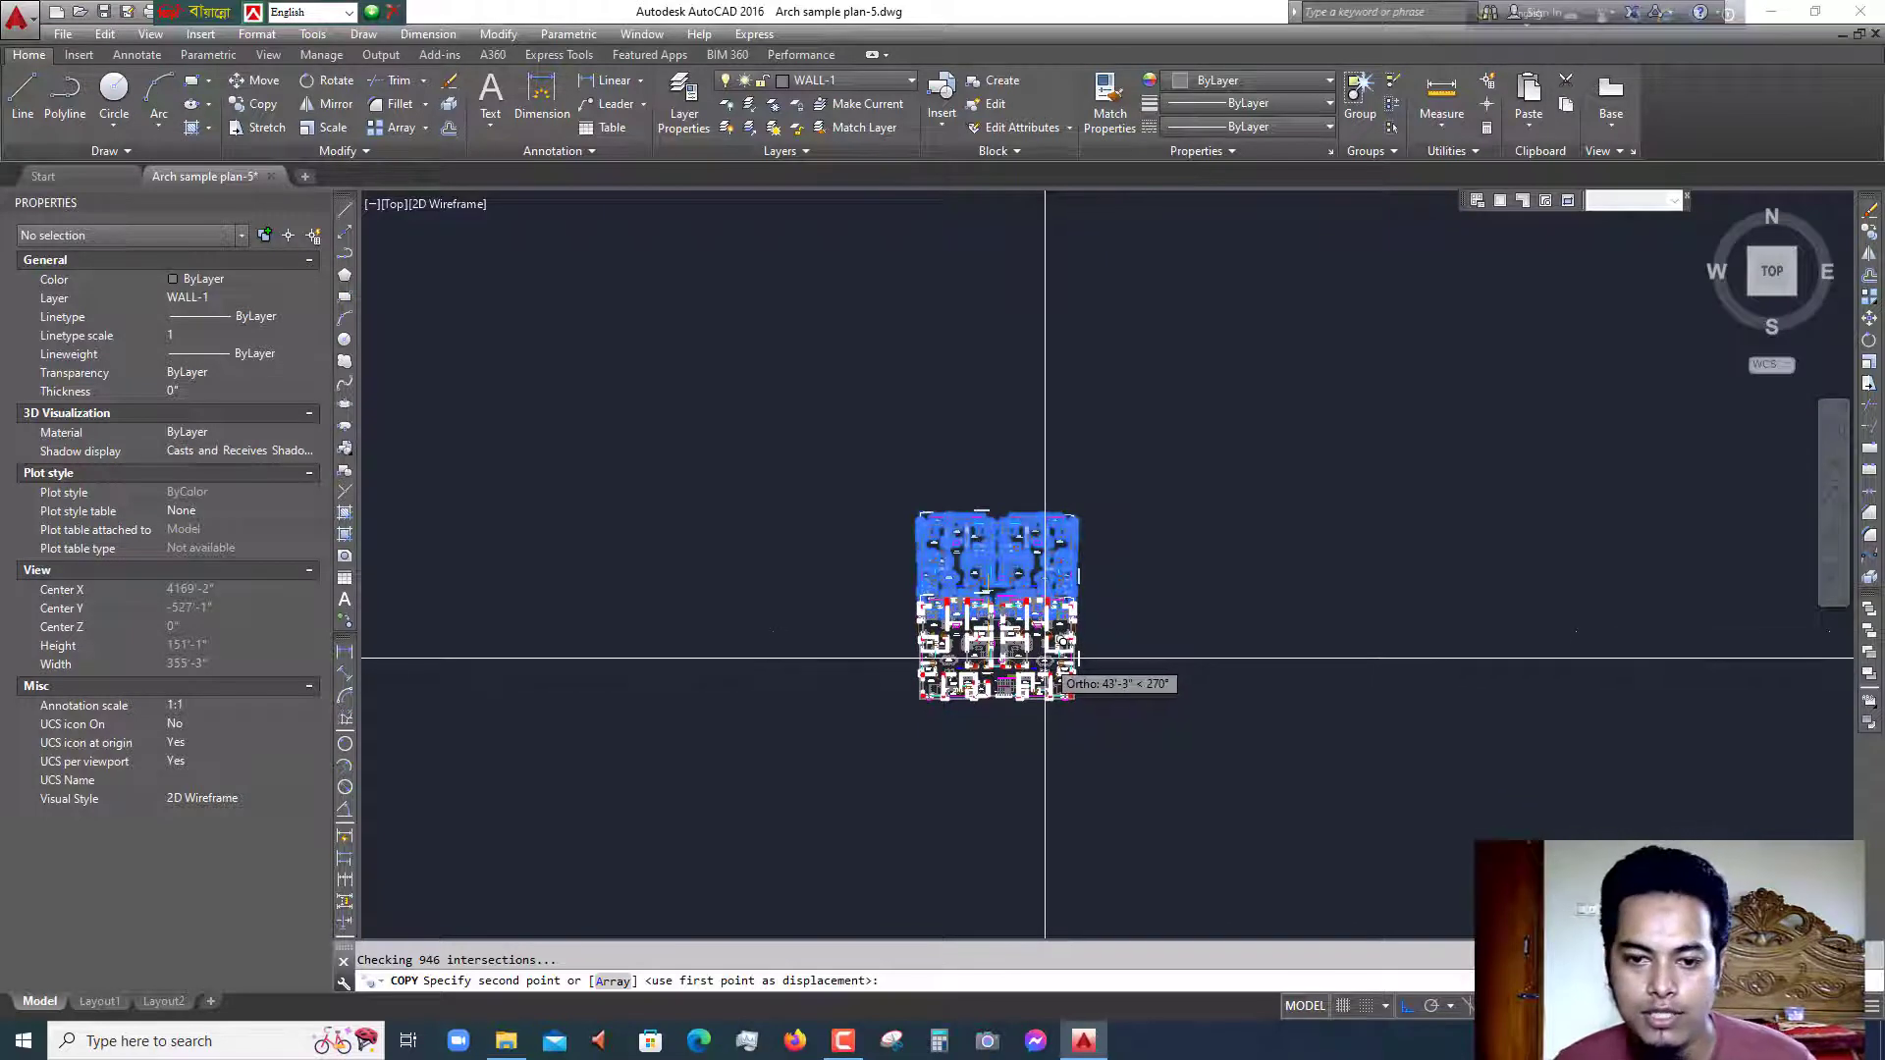
key(Escape)
- Select the whole floor plan before starting Rotate, pick a base point at its centre, and cancel the rotation
click(1134, 425)
click(816, 665)
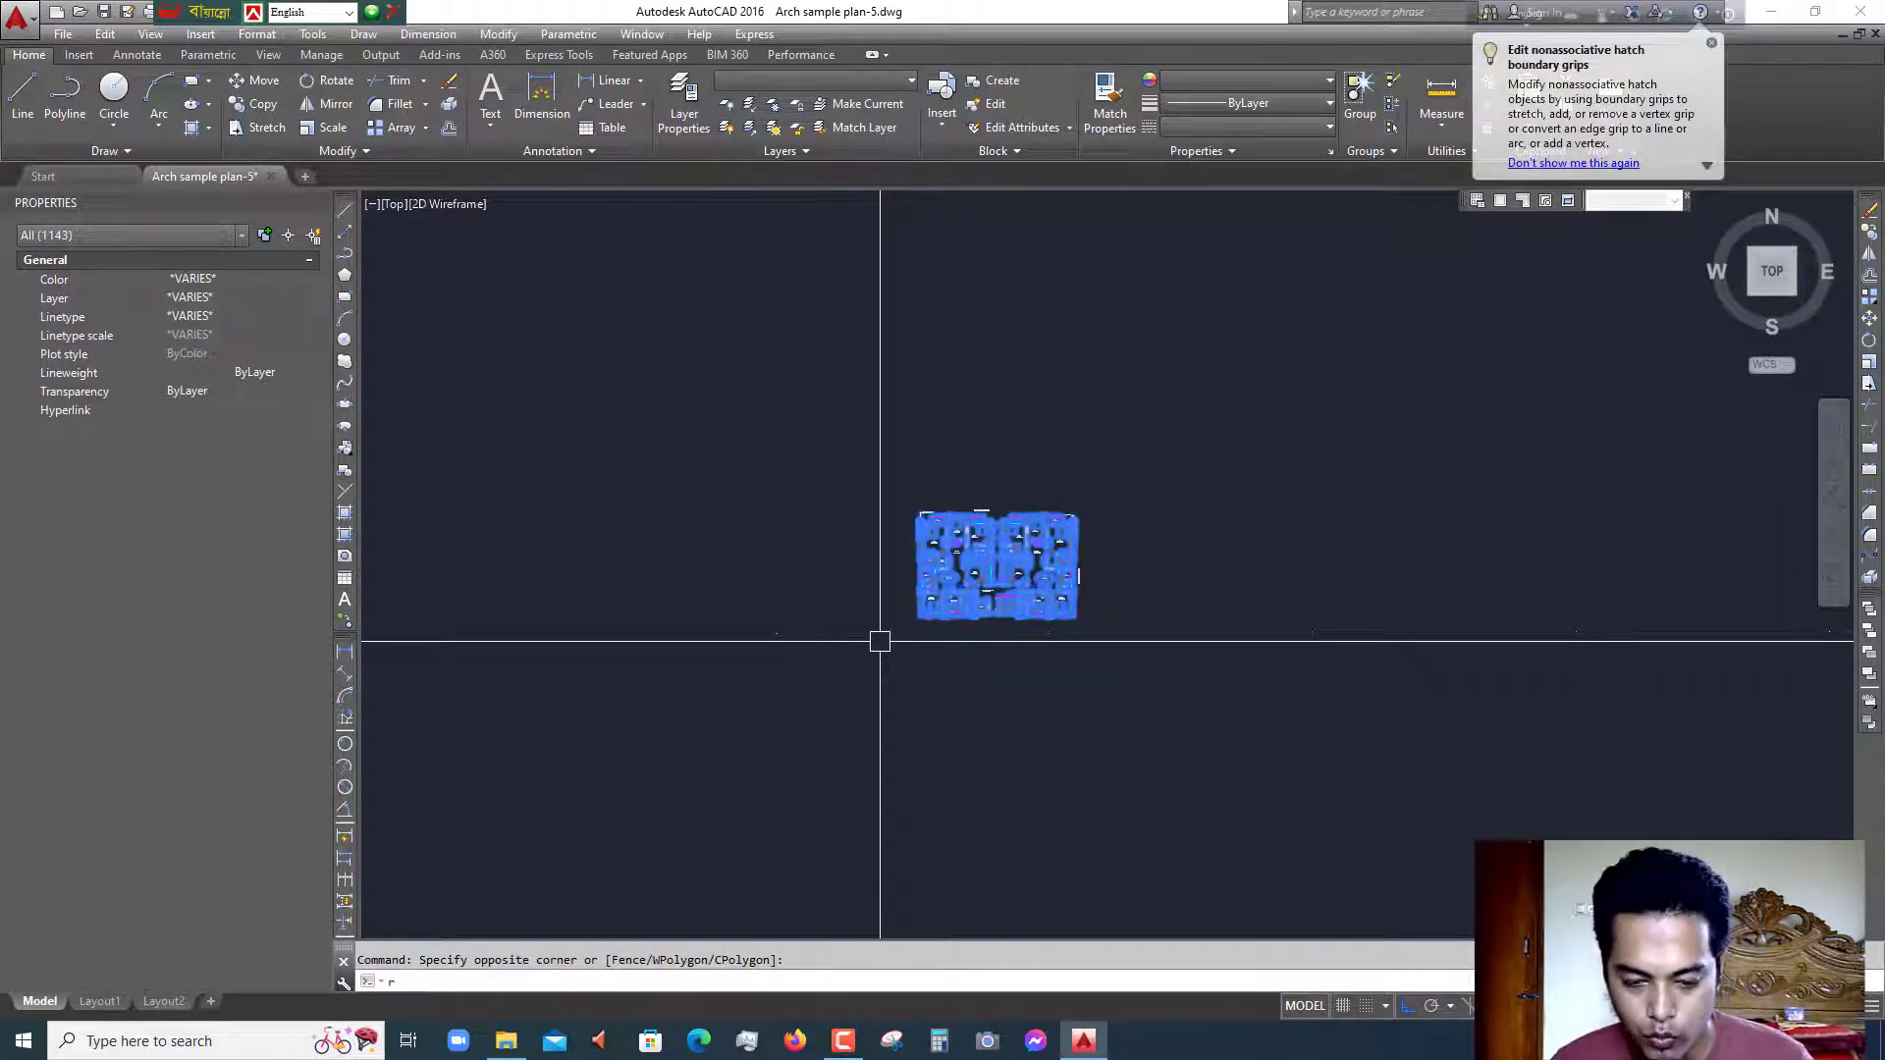
text(RO)
key(Return)
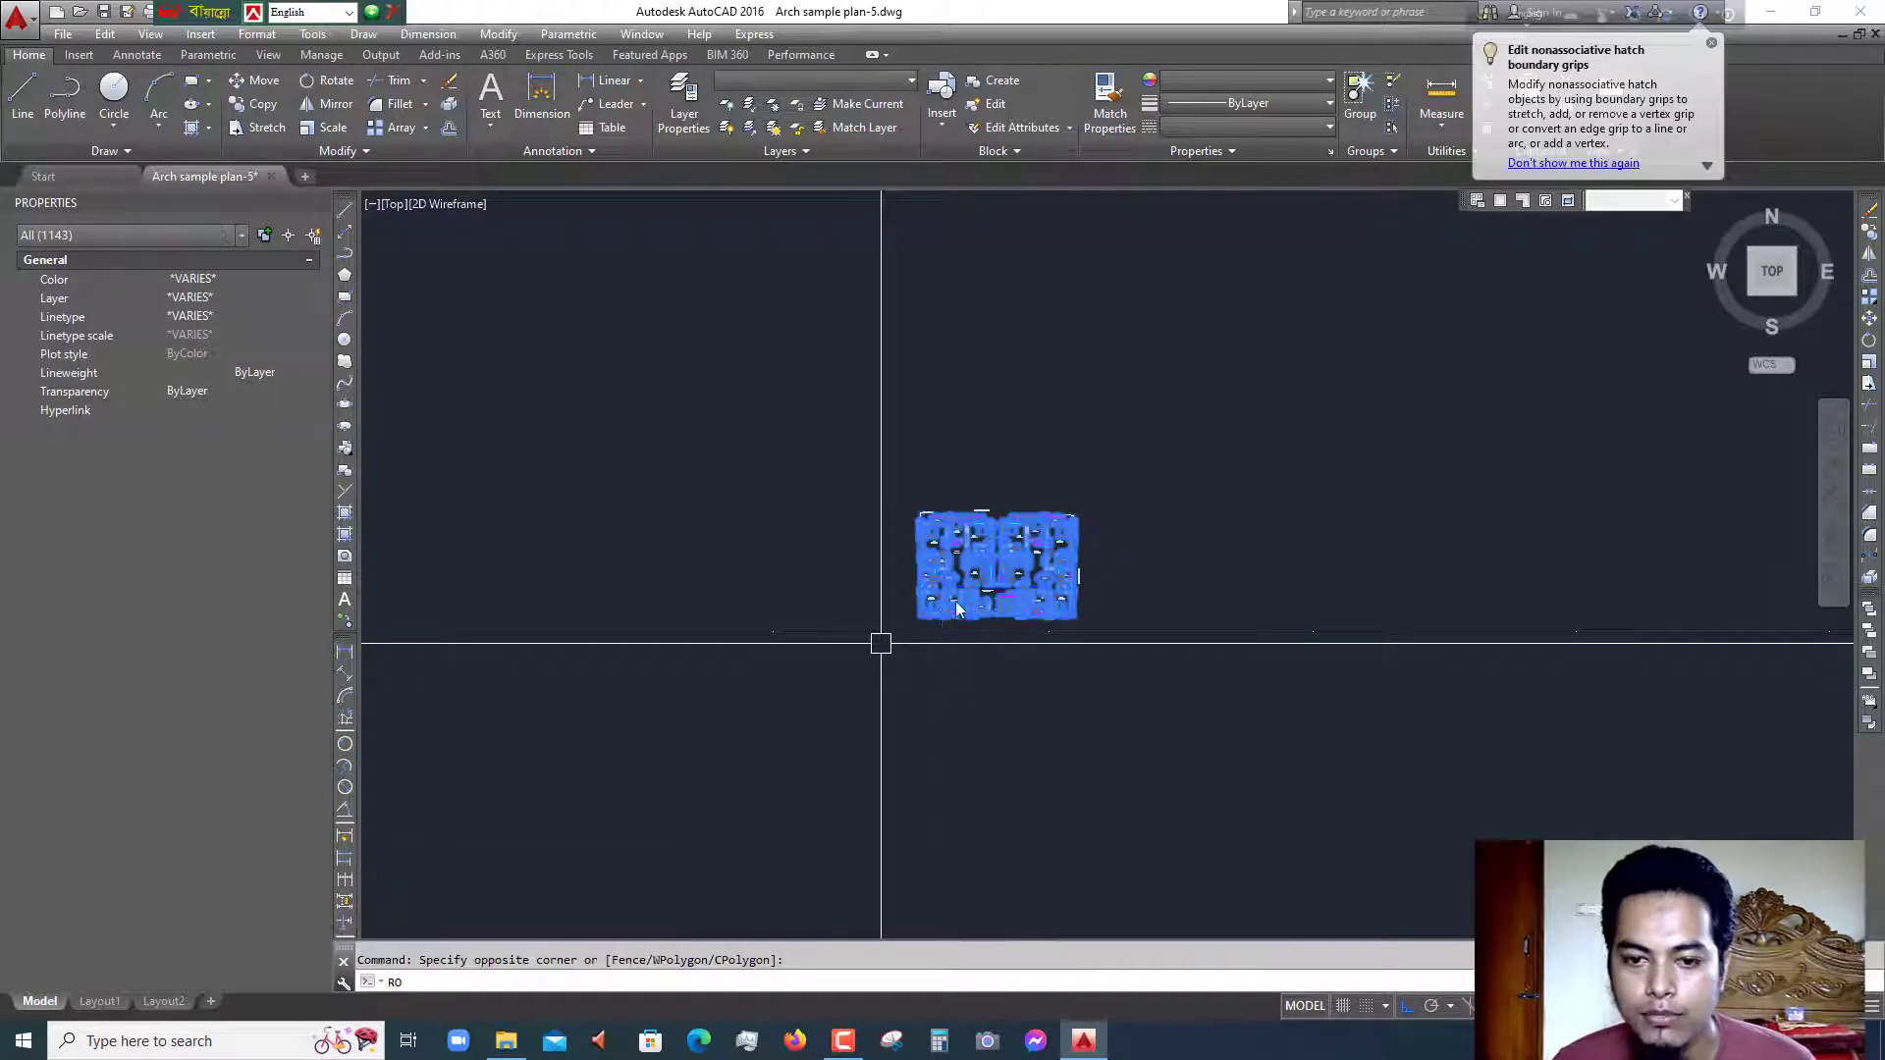
click(999, 567)
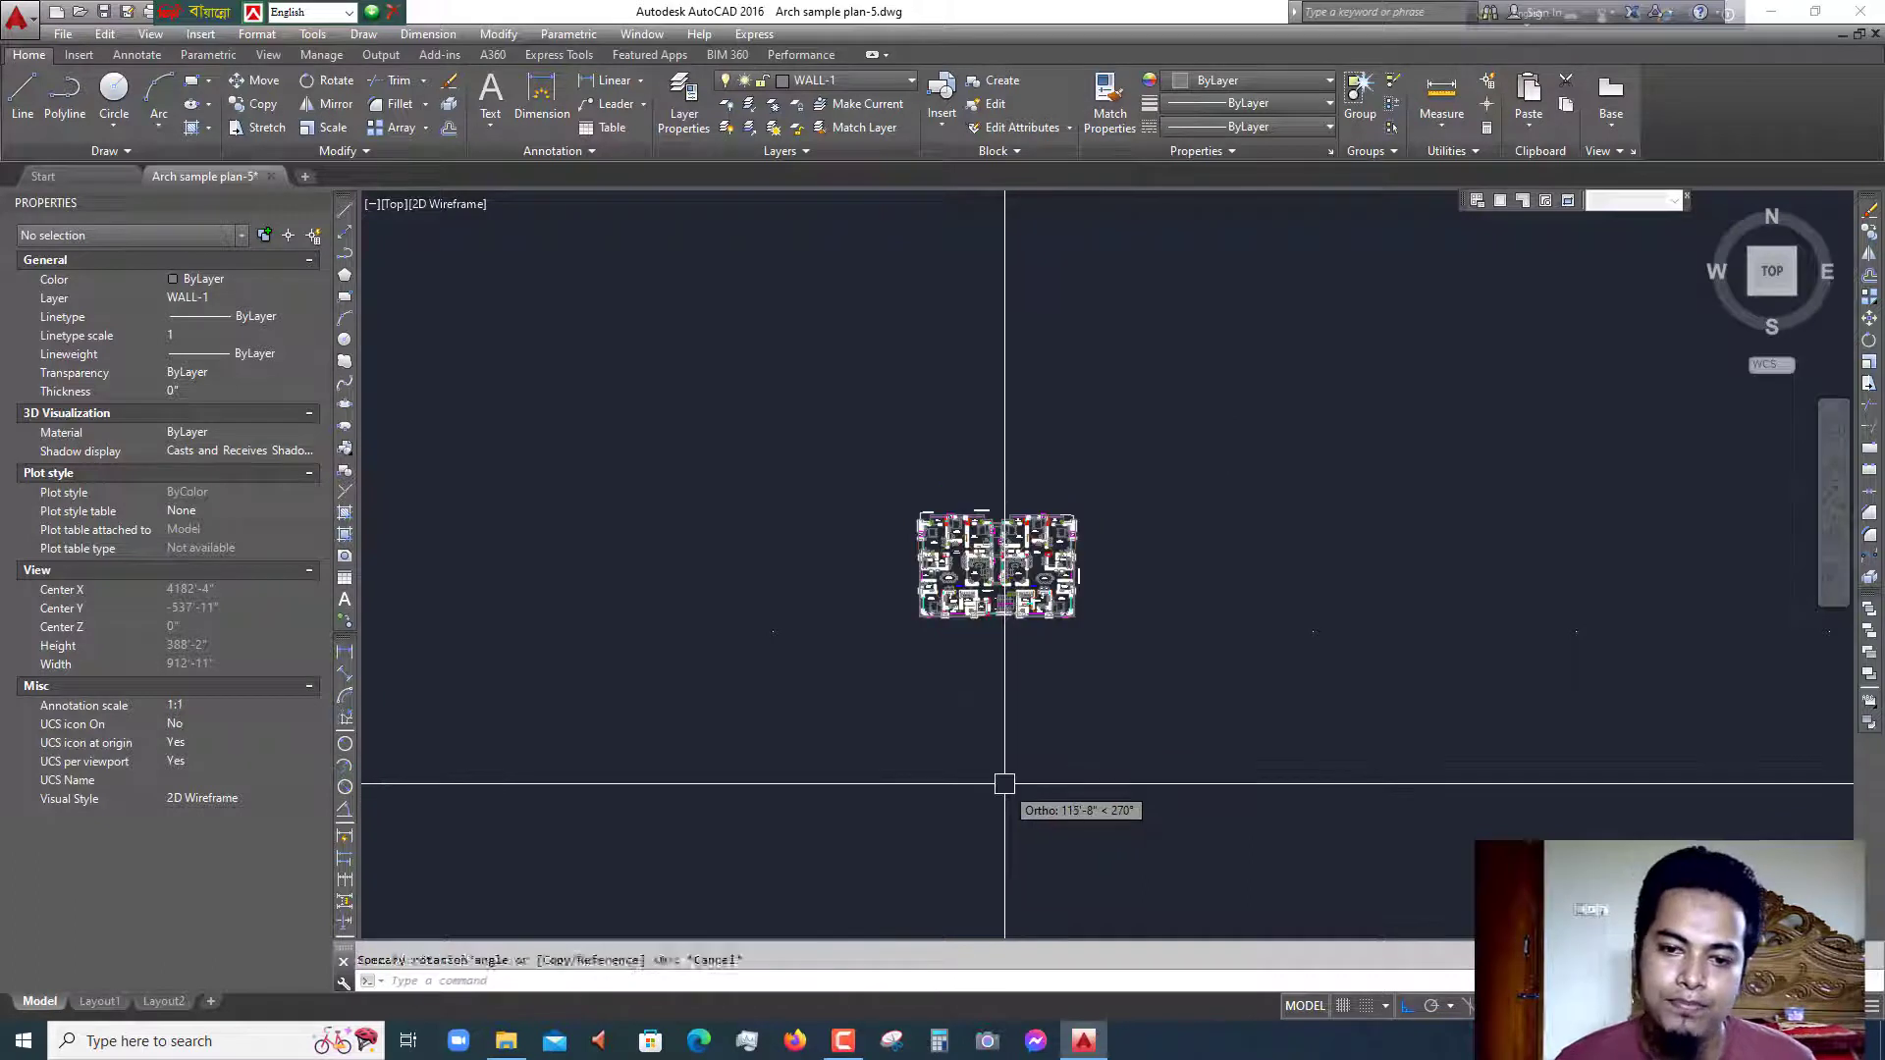
key(Escape)
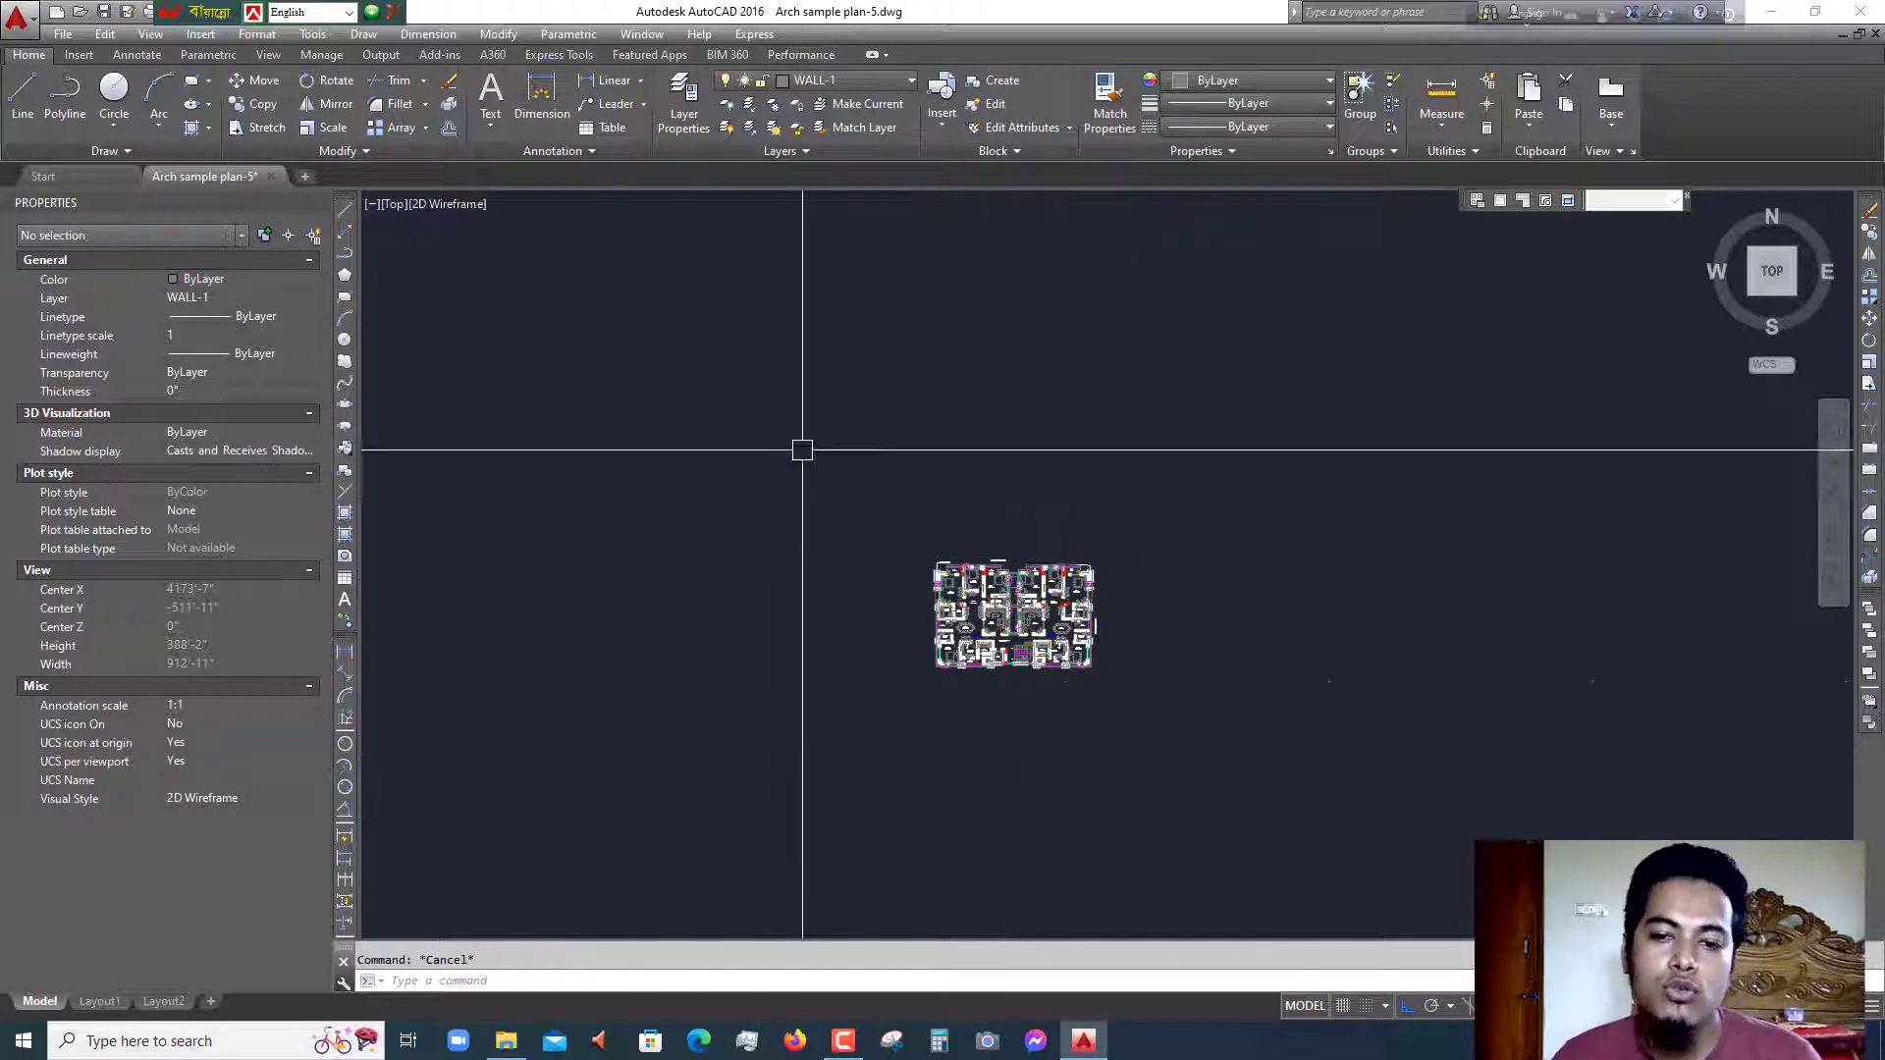
- Preview a copy of the preselected floor plan with Ortho mode switched off, and cancel without placing it
key(ctrl+a)
click(1078, 547)
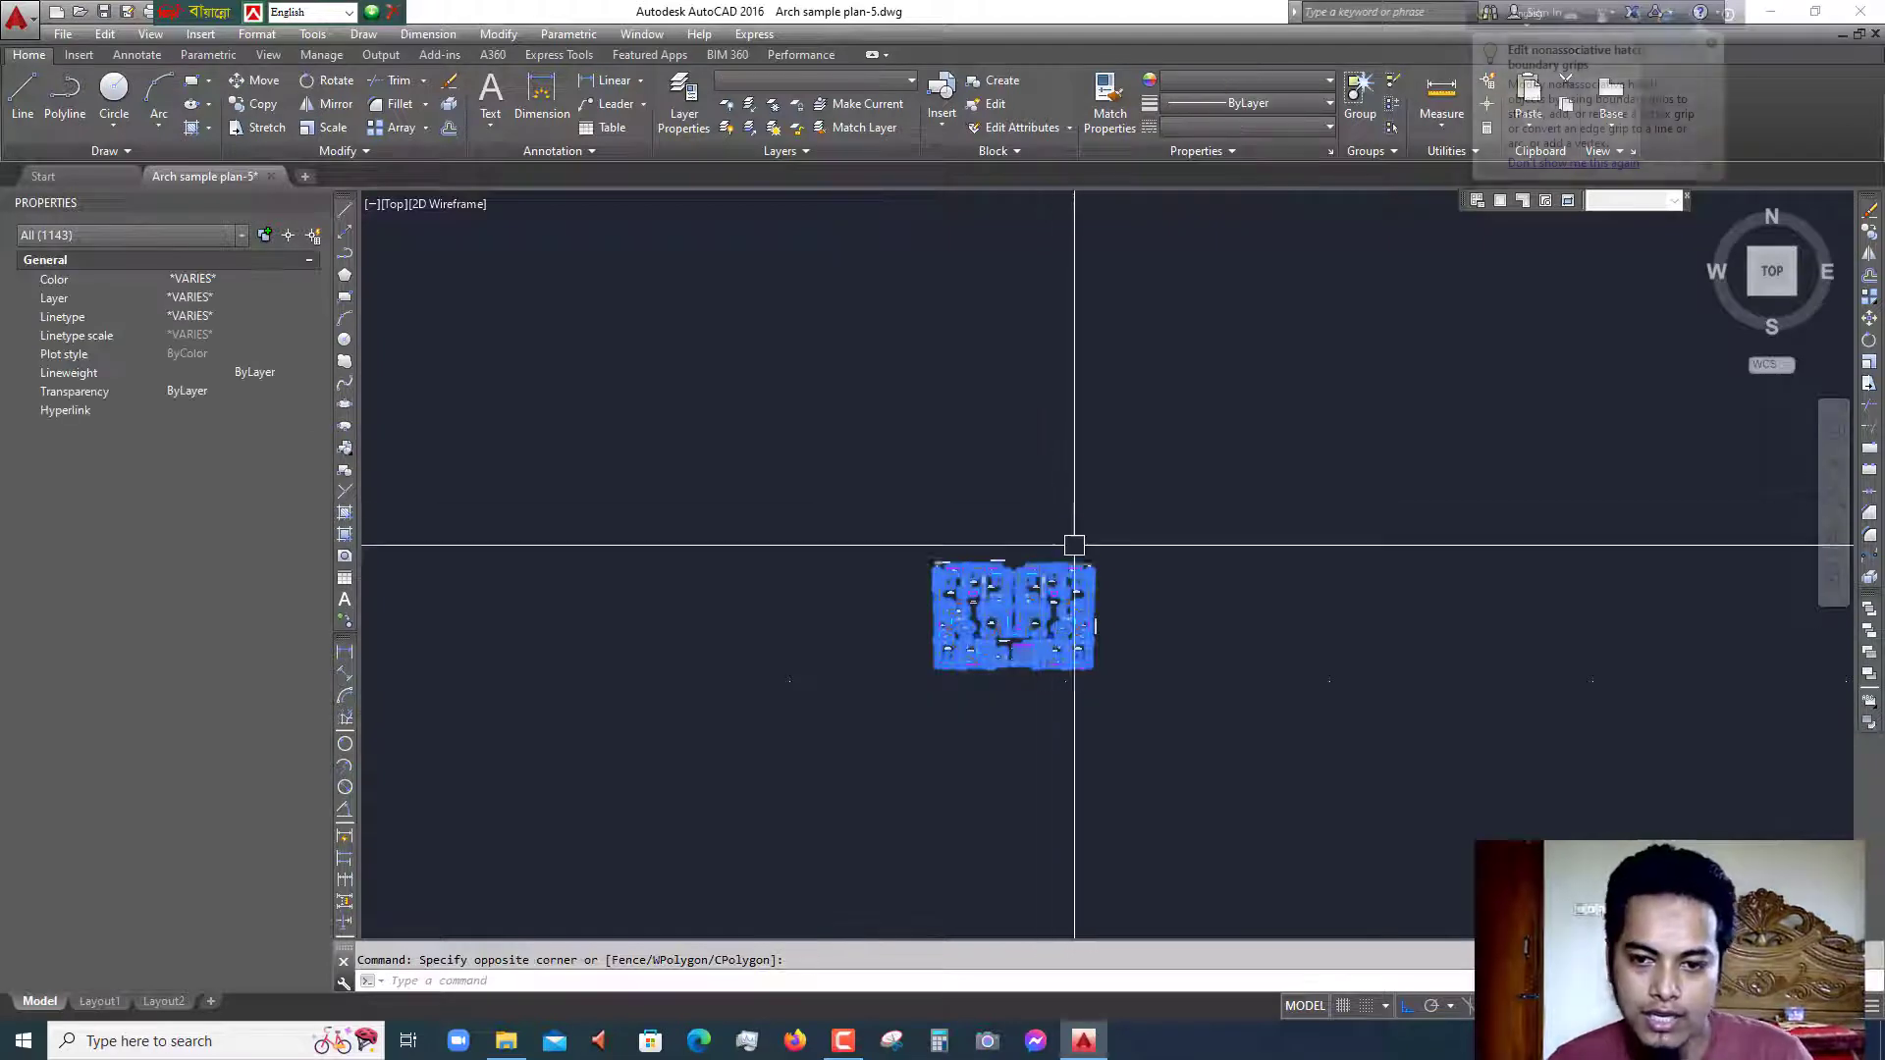
text(co)
key(Return)
click(1039, 630)
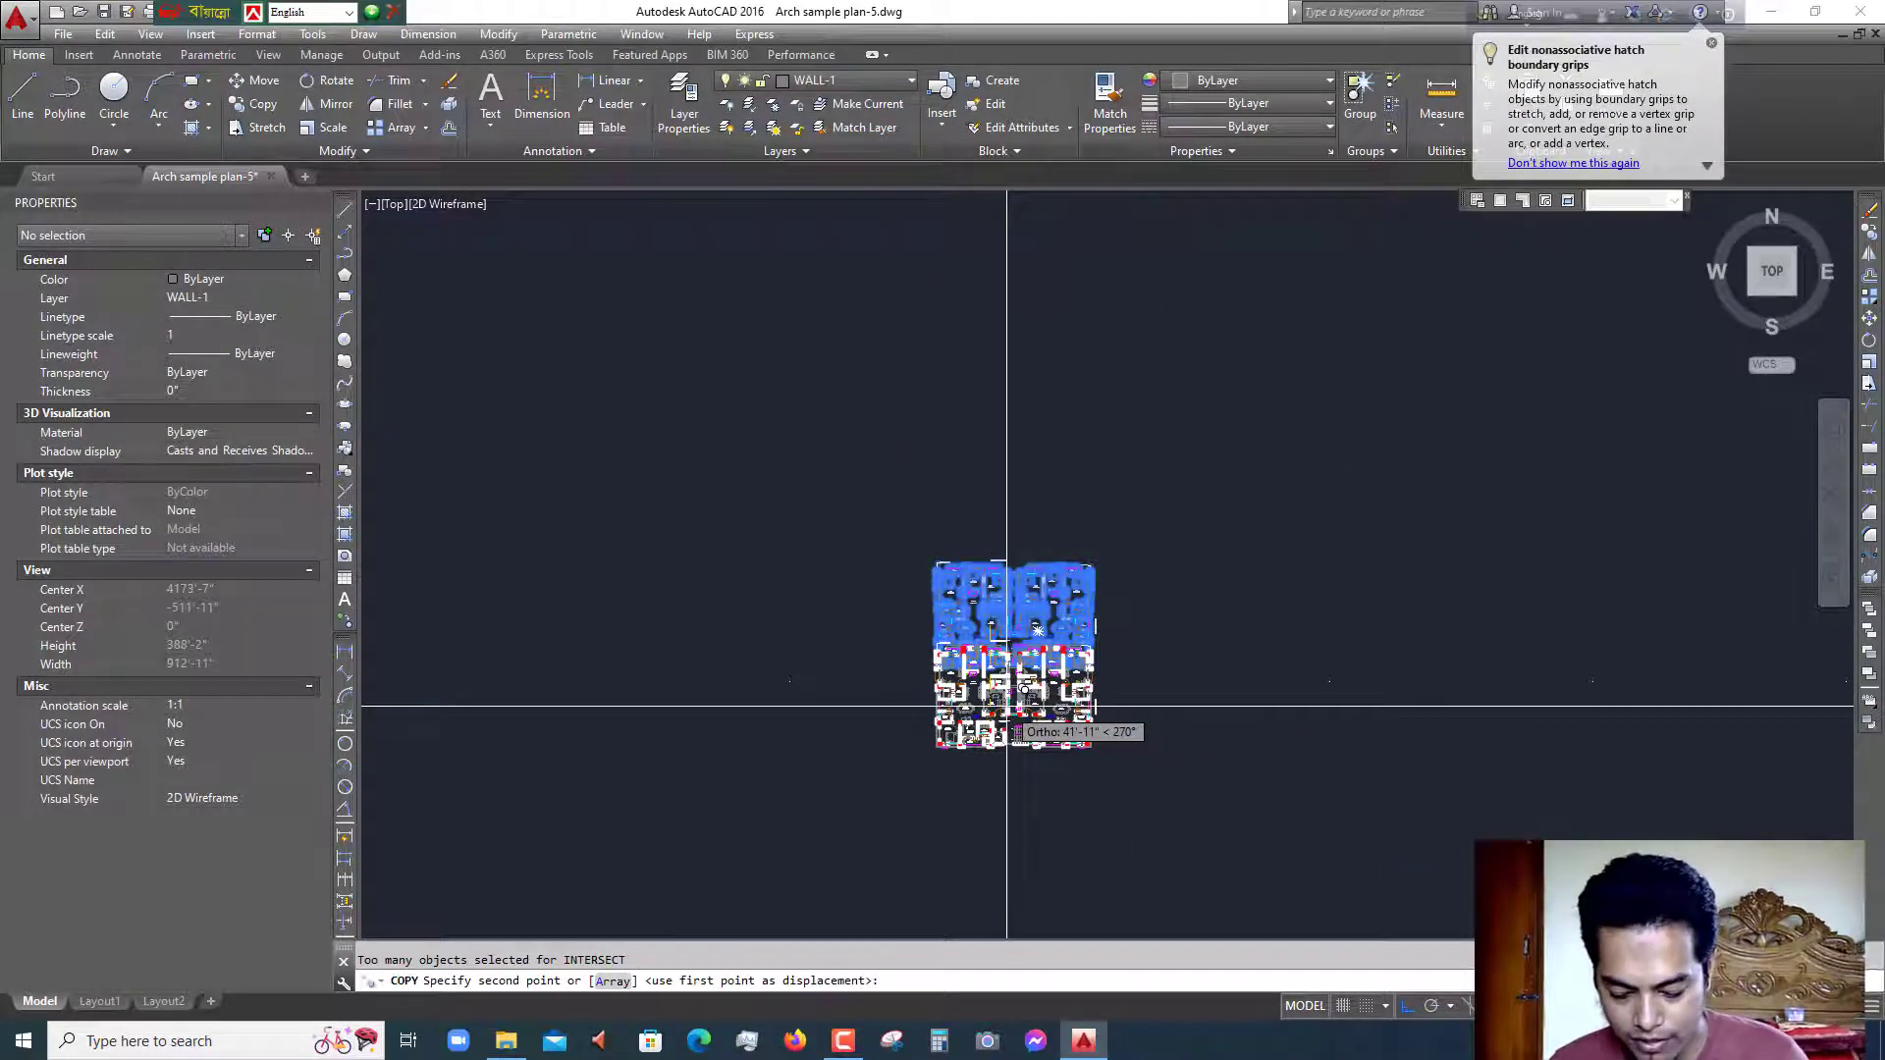
key(F8)
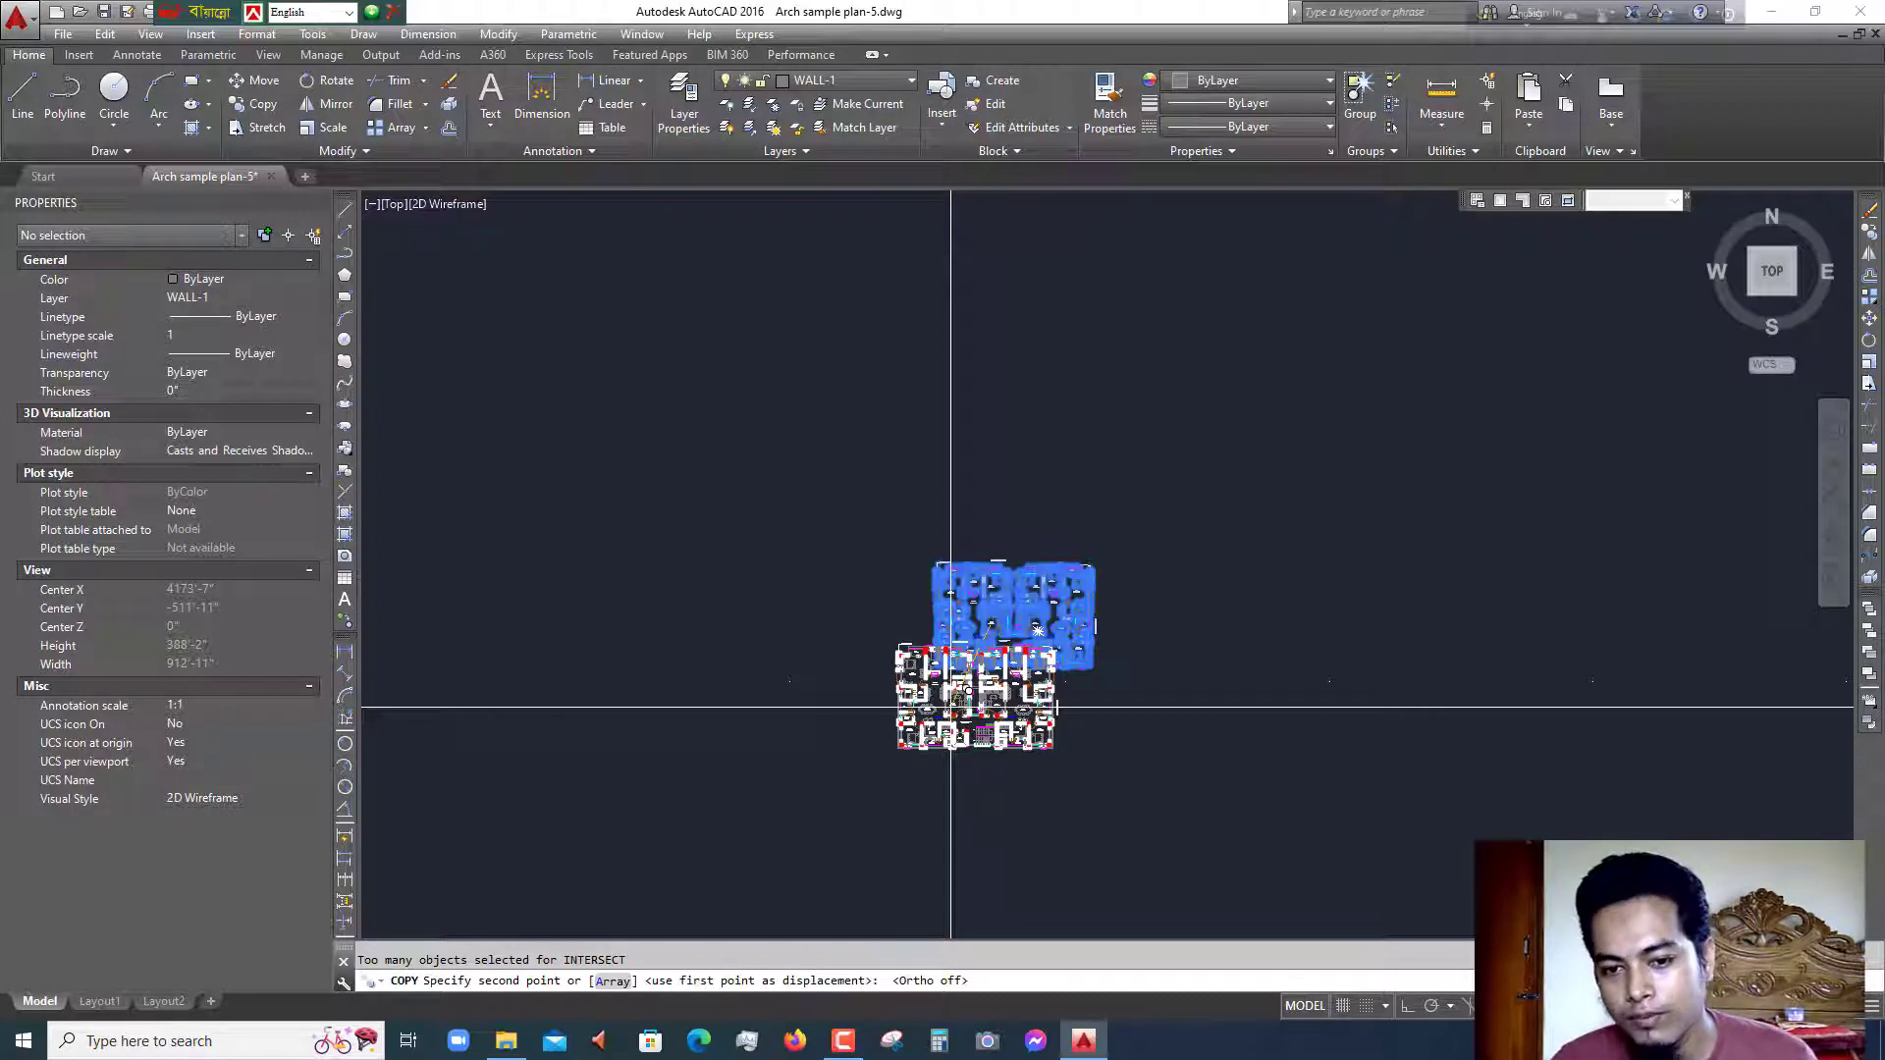
key(Escape)
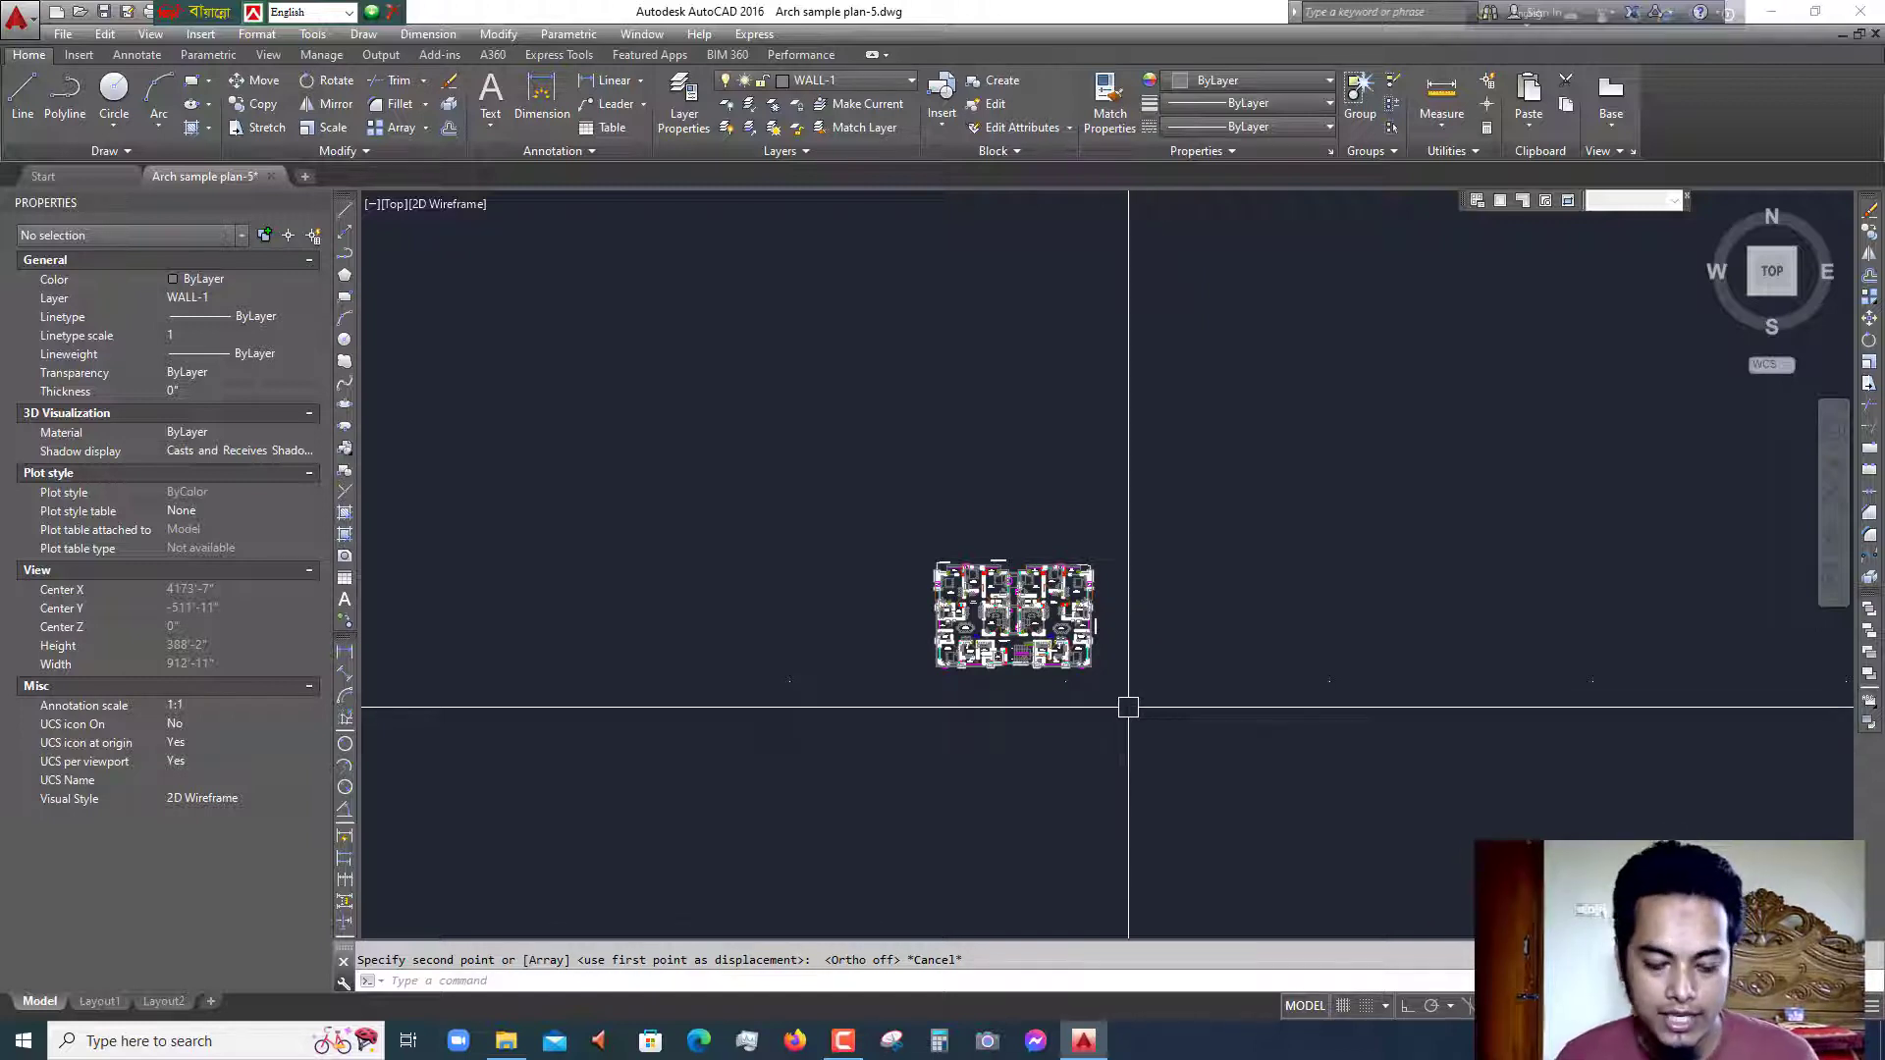
- Set the TEMPOVERRIDES system variable to 0
text(te)
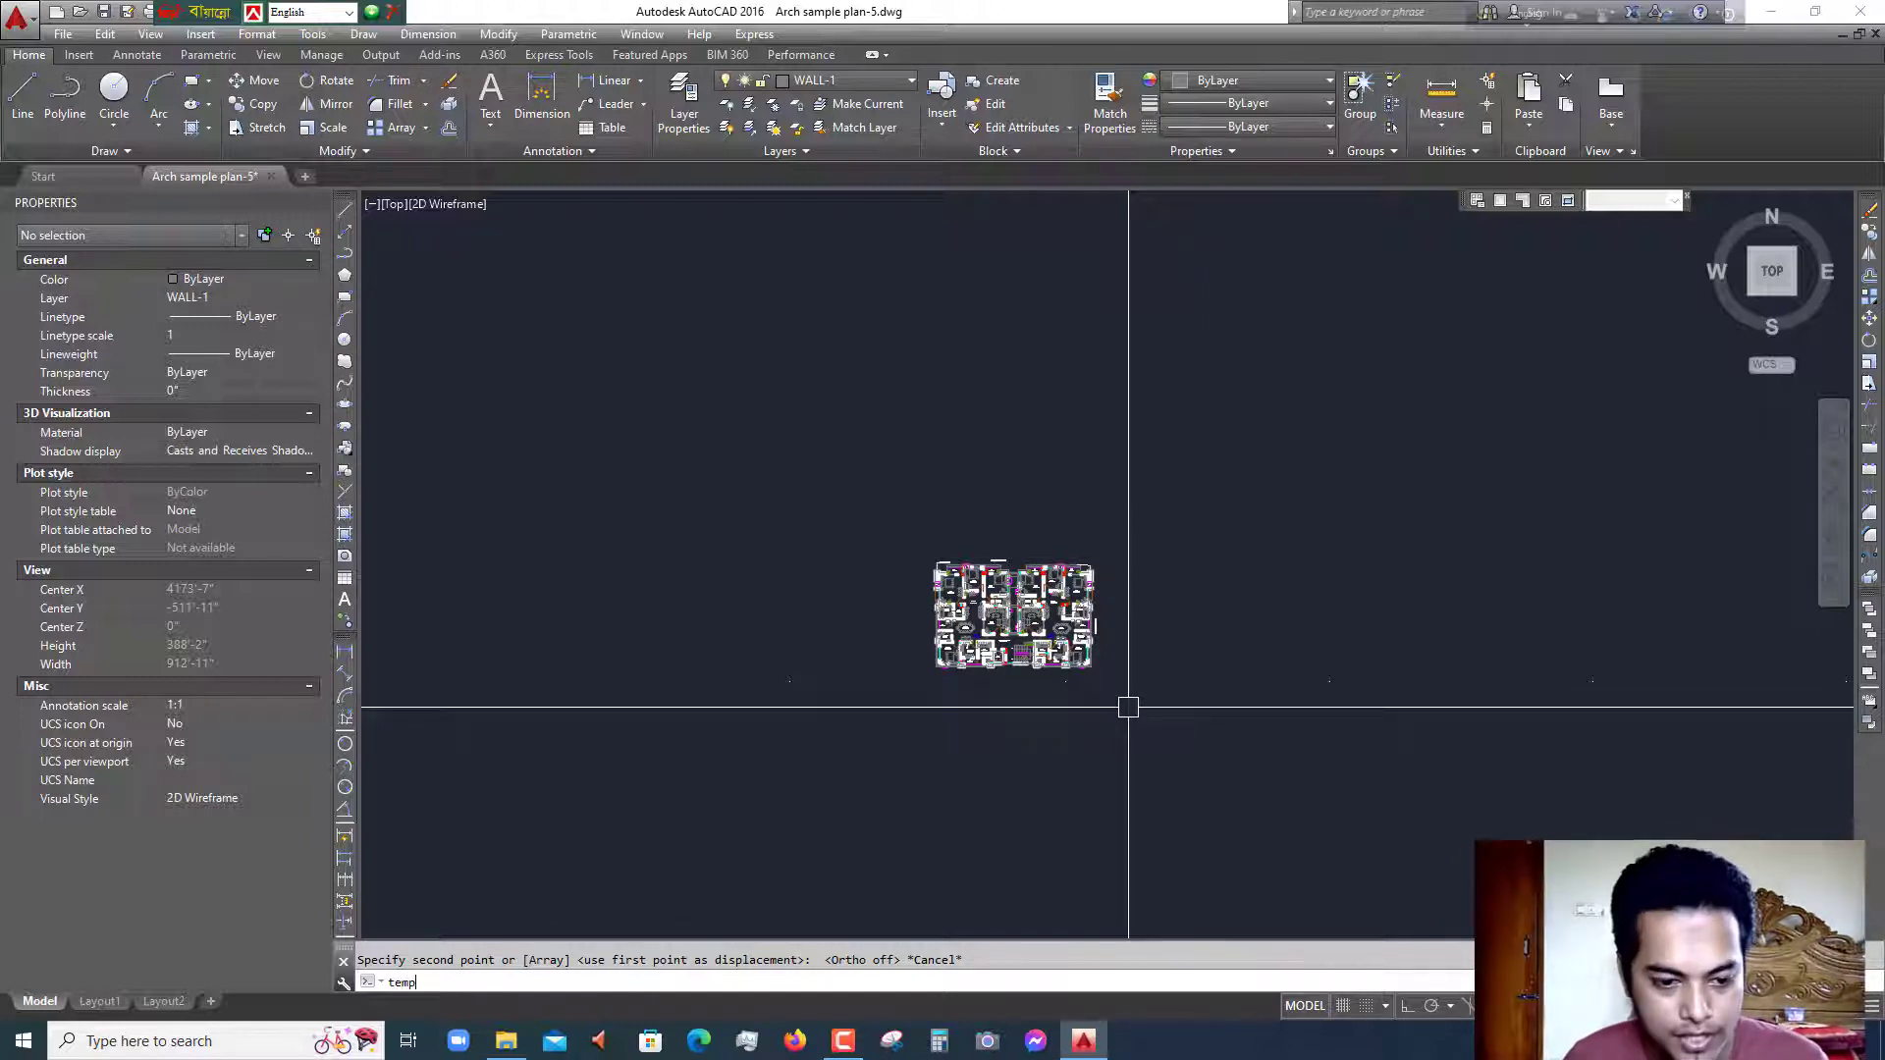
text(mp)
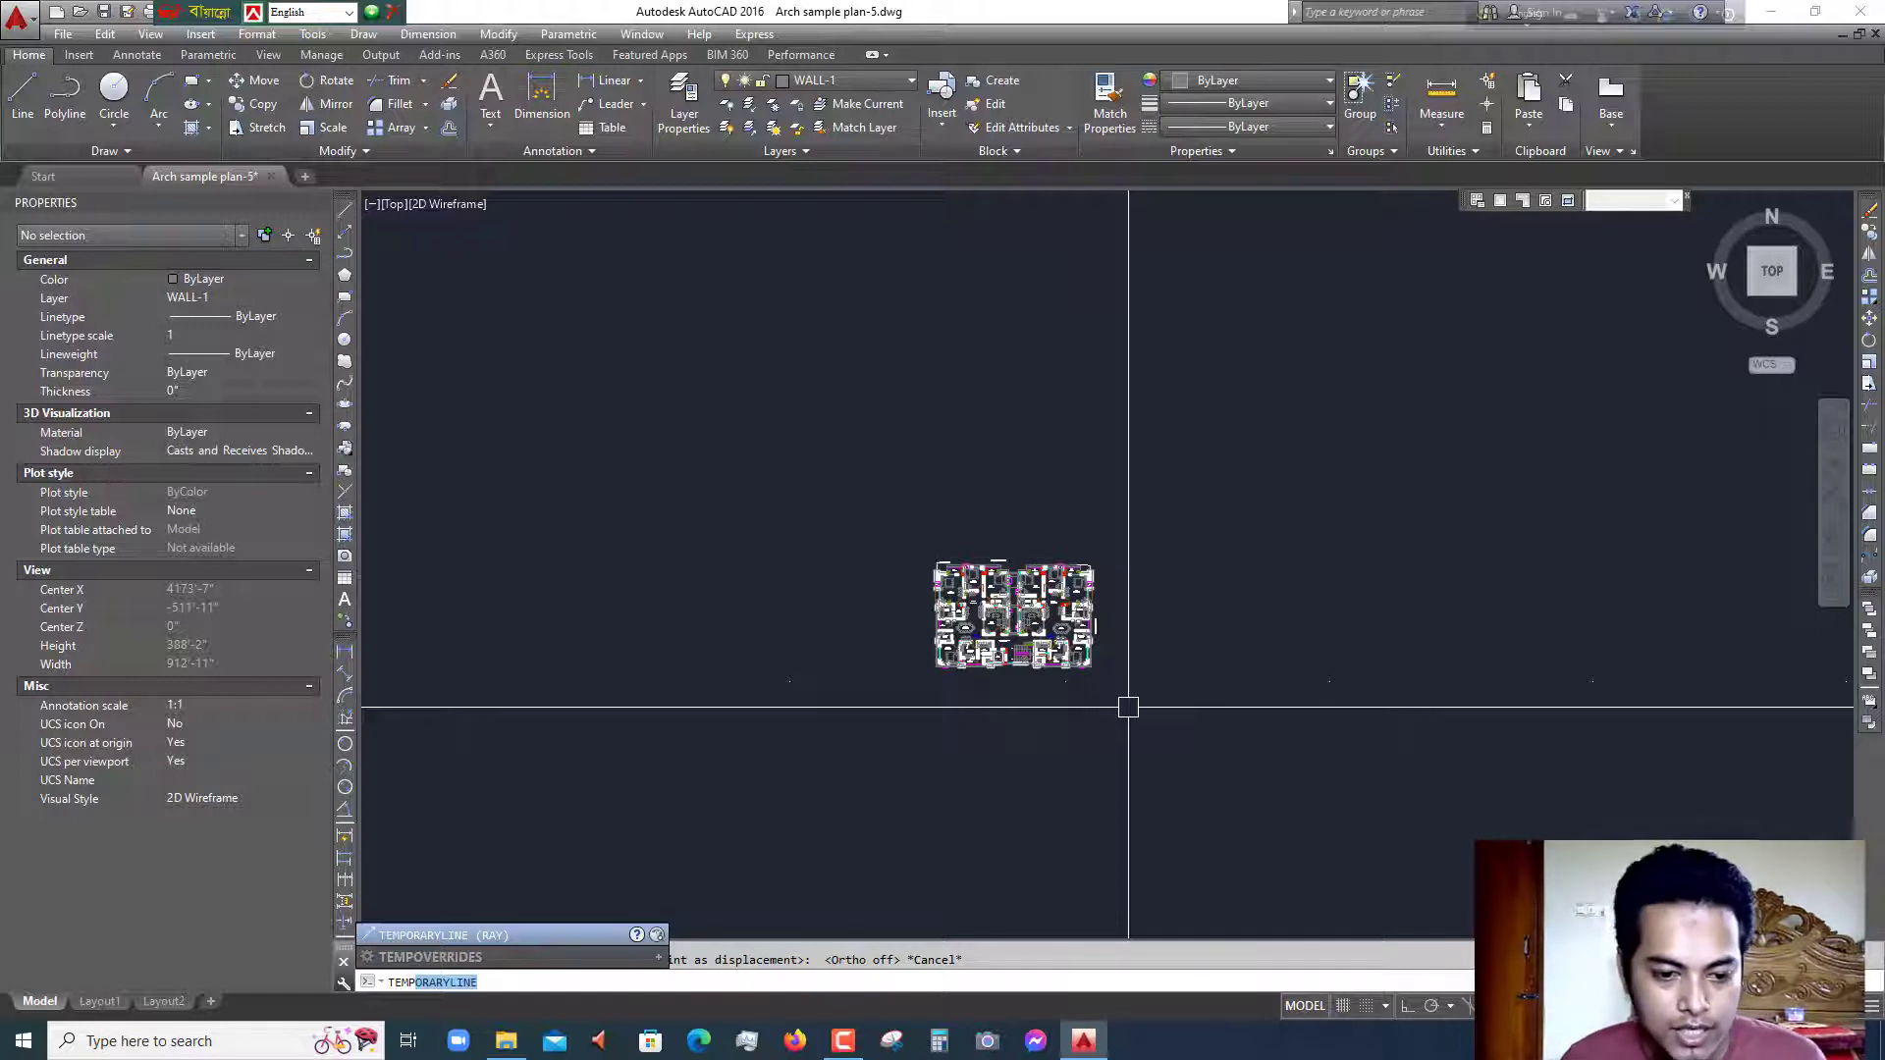
click(442, 959)
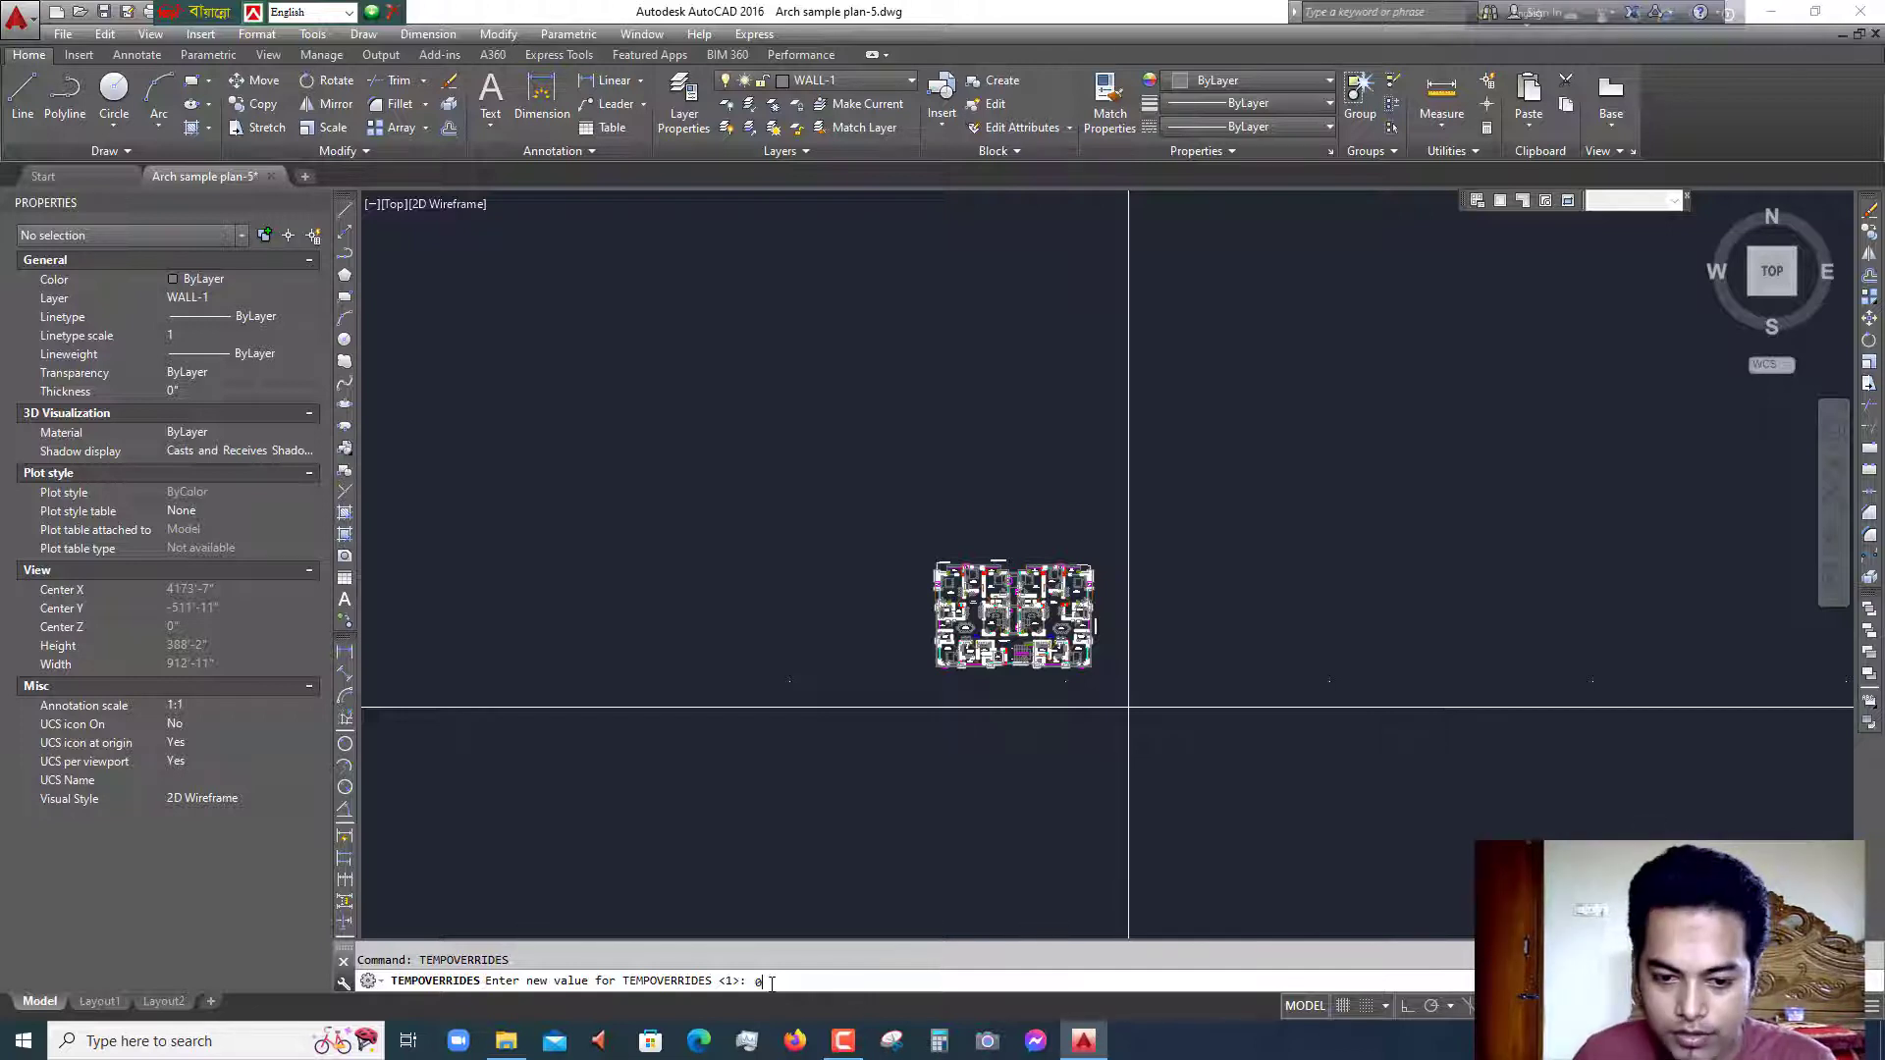
key(Return)
key(Escape)
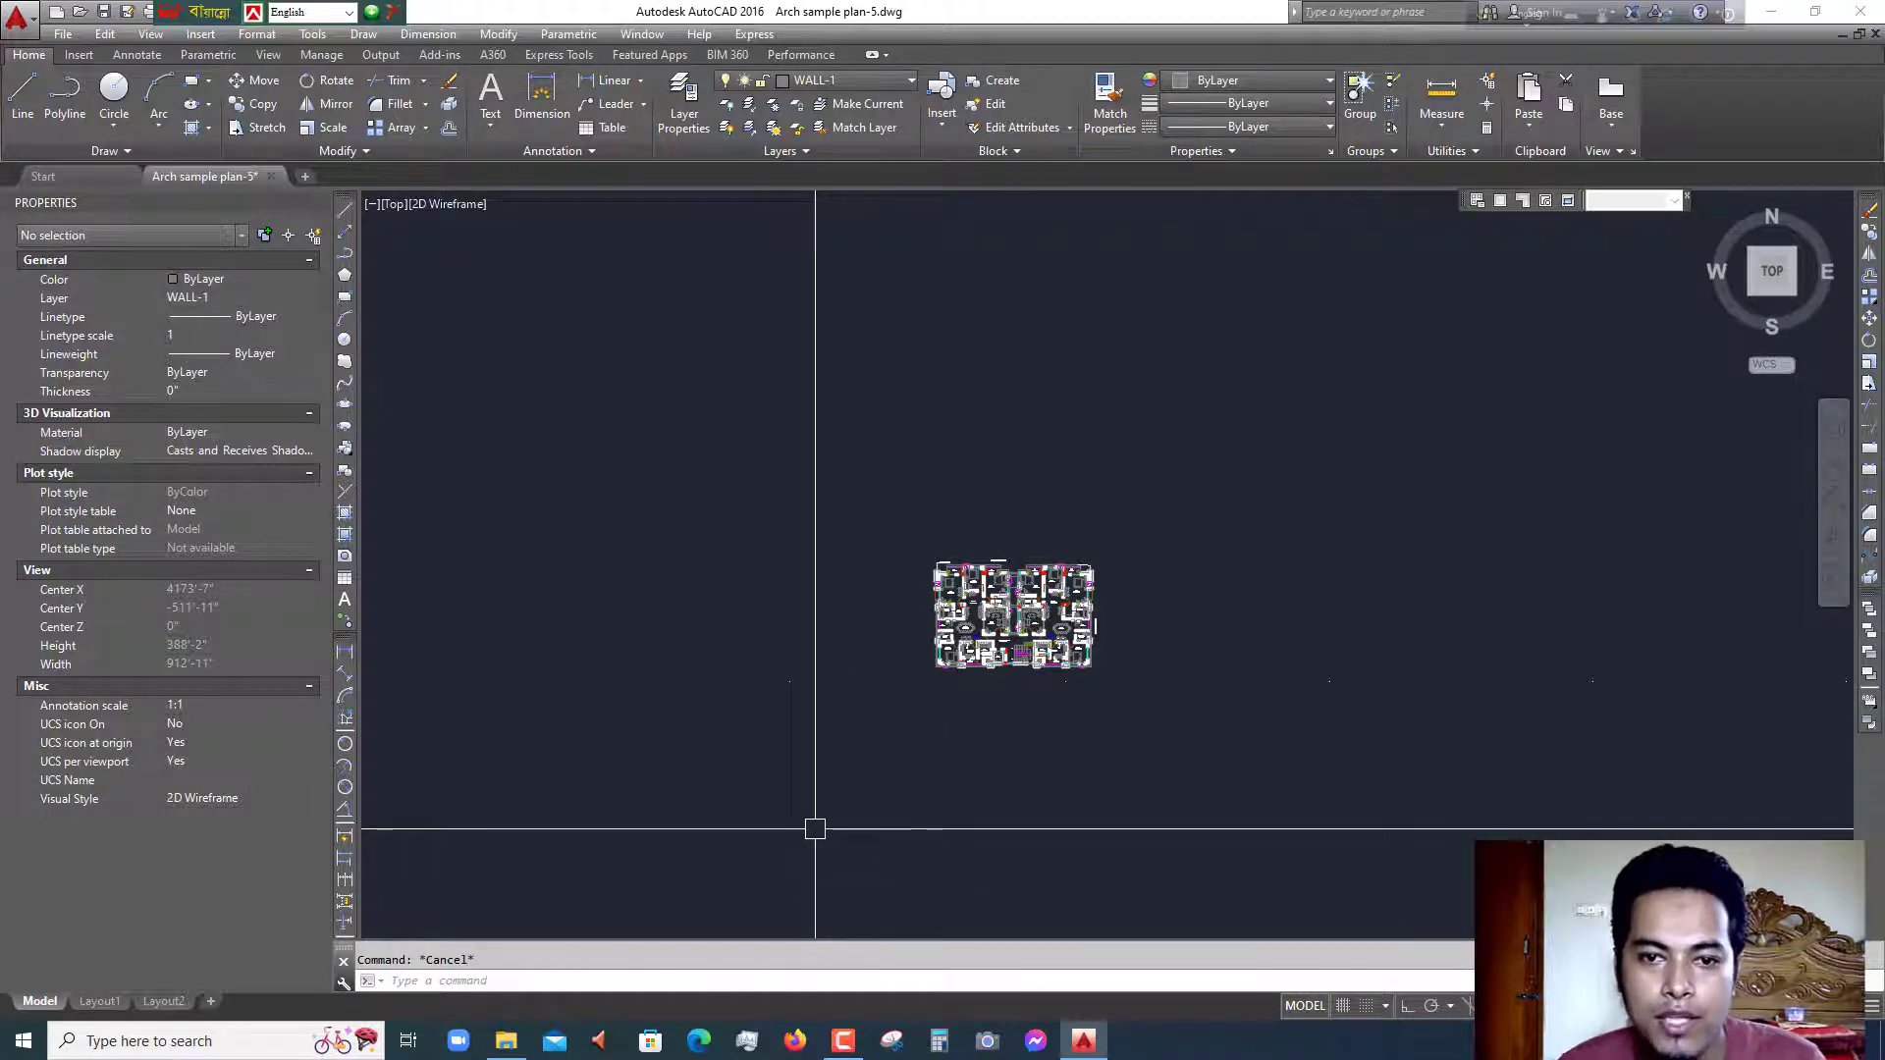
- Preview a copy of the floor plan straight below the original with Ortho mode switched on, and cancel without placing it
click(1191, 505)
click(863, 673)
text(c)
key(Return)
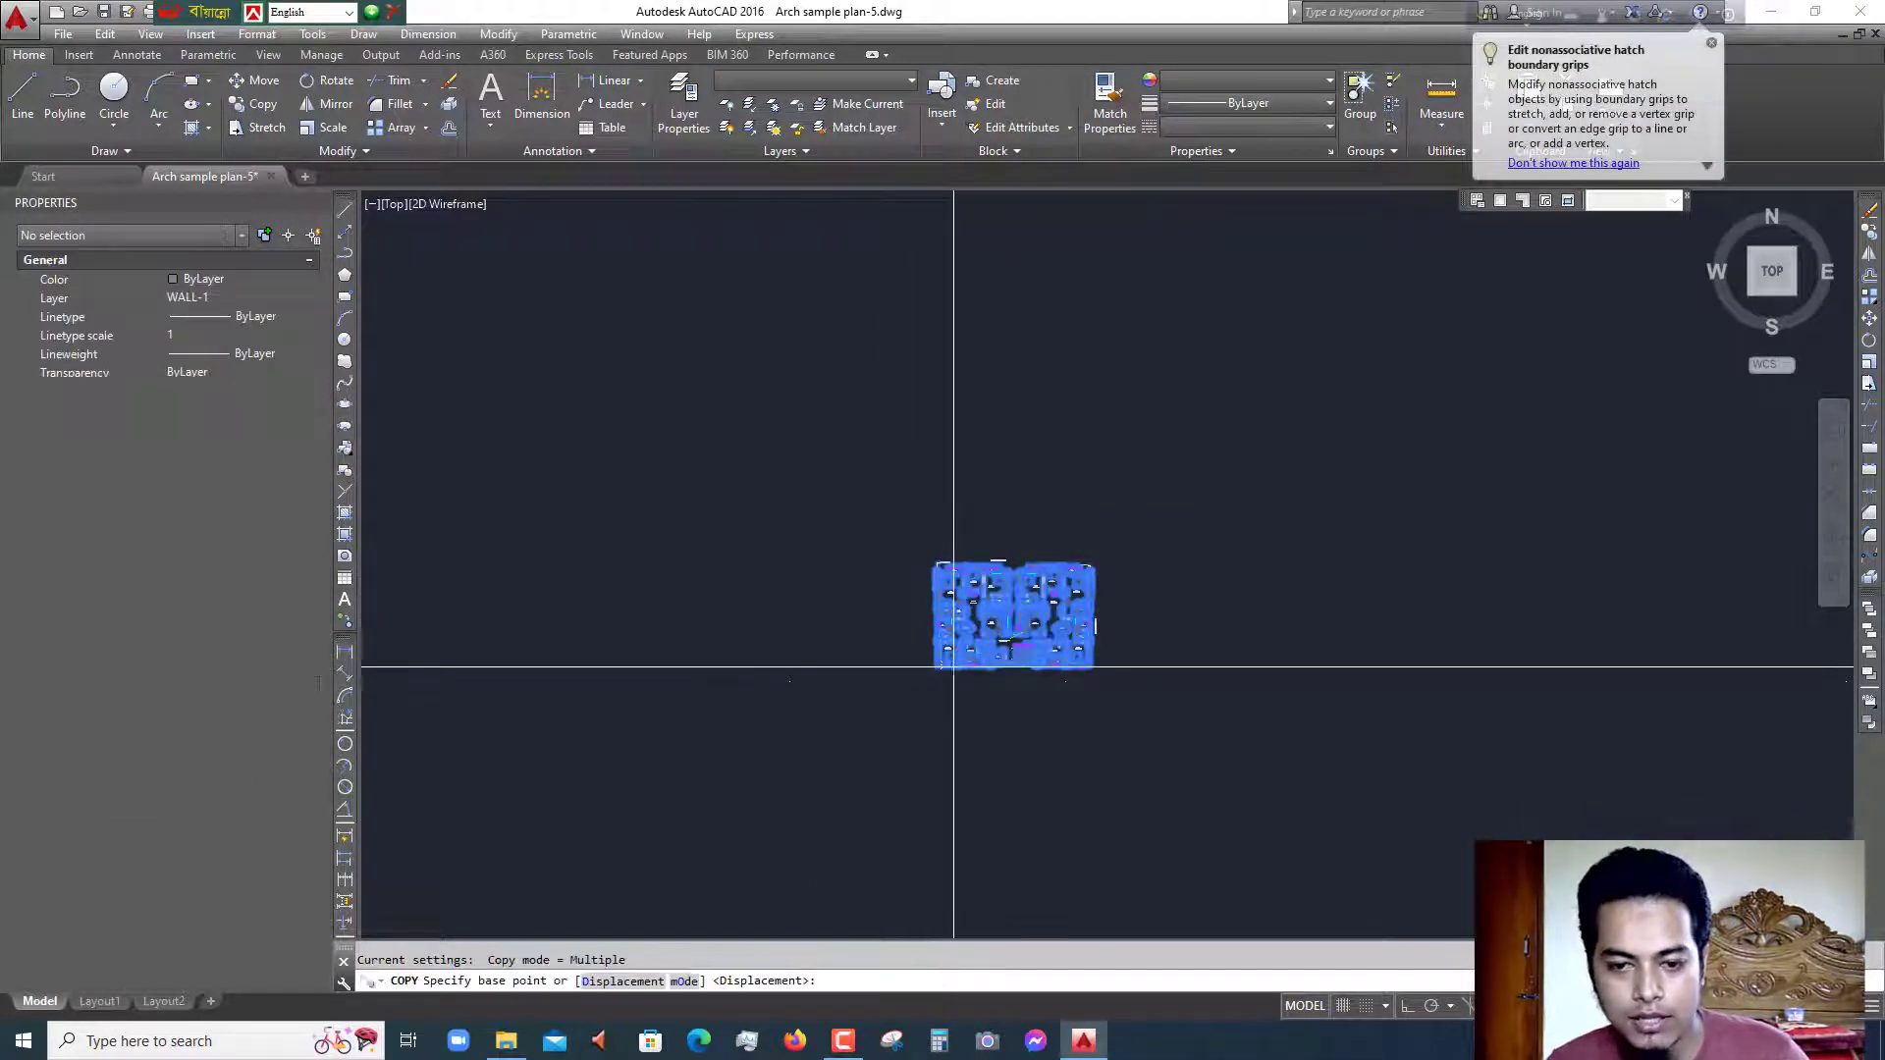
click(1013, 619)
key(F8)
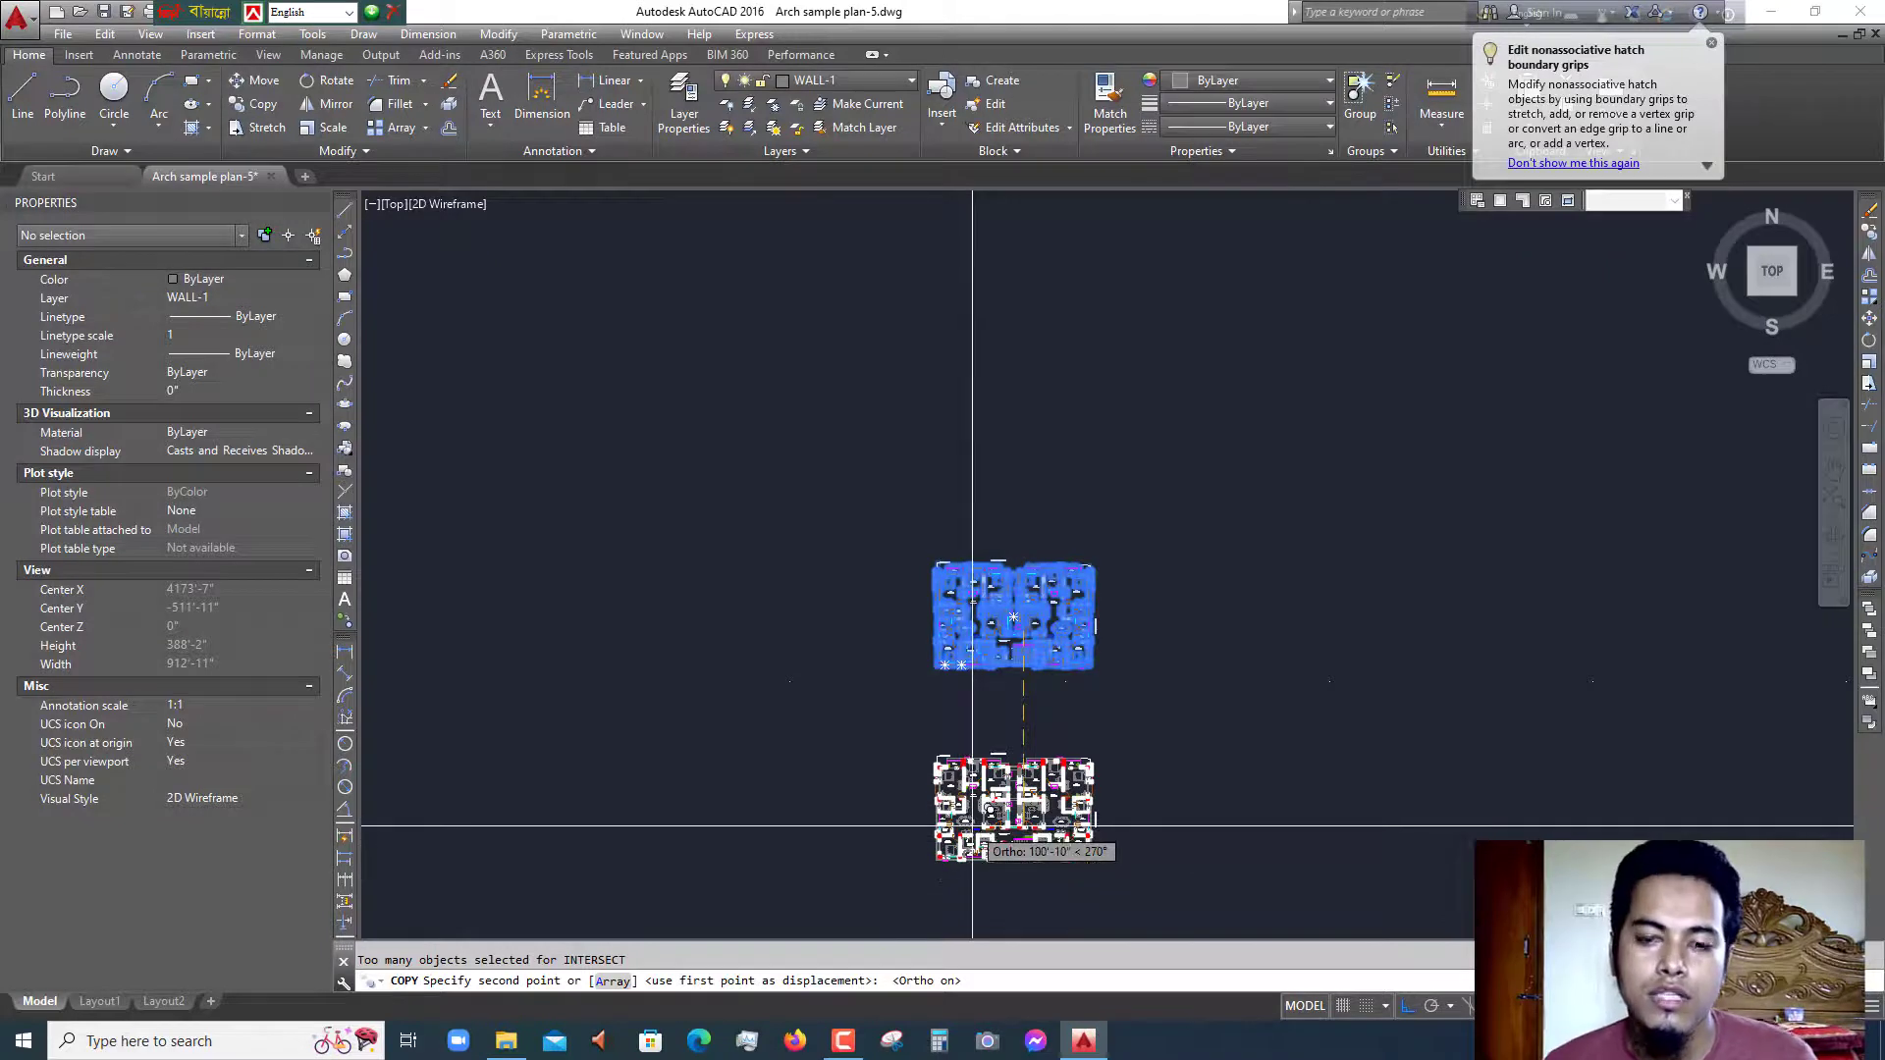
key(Escape)
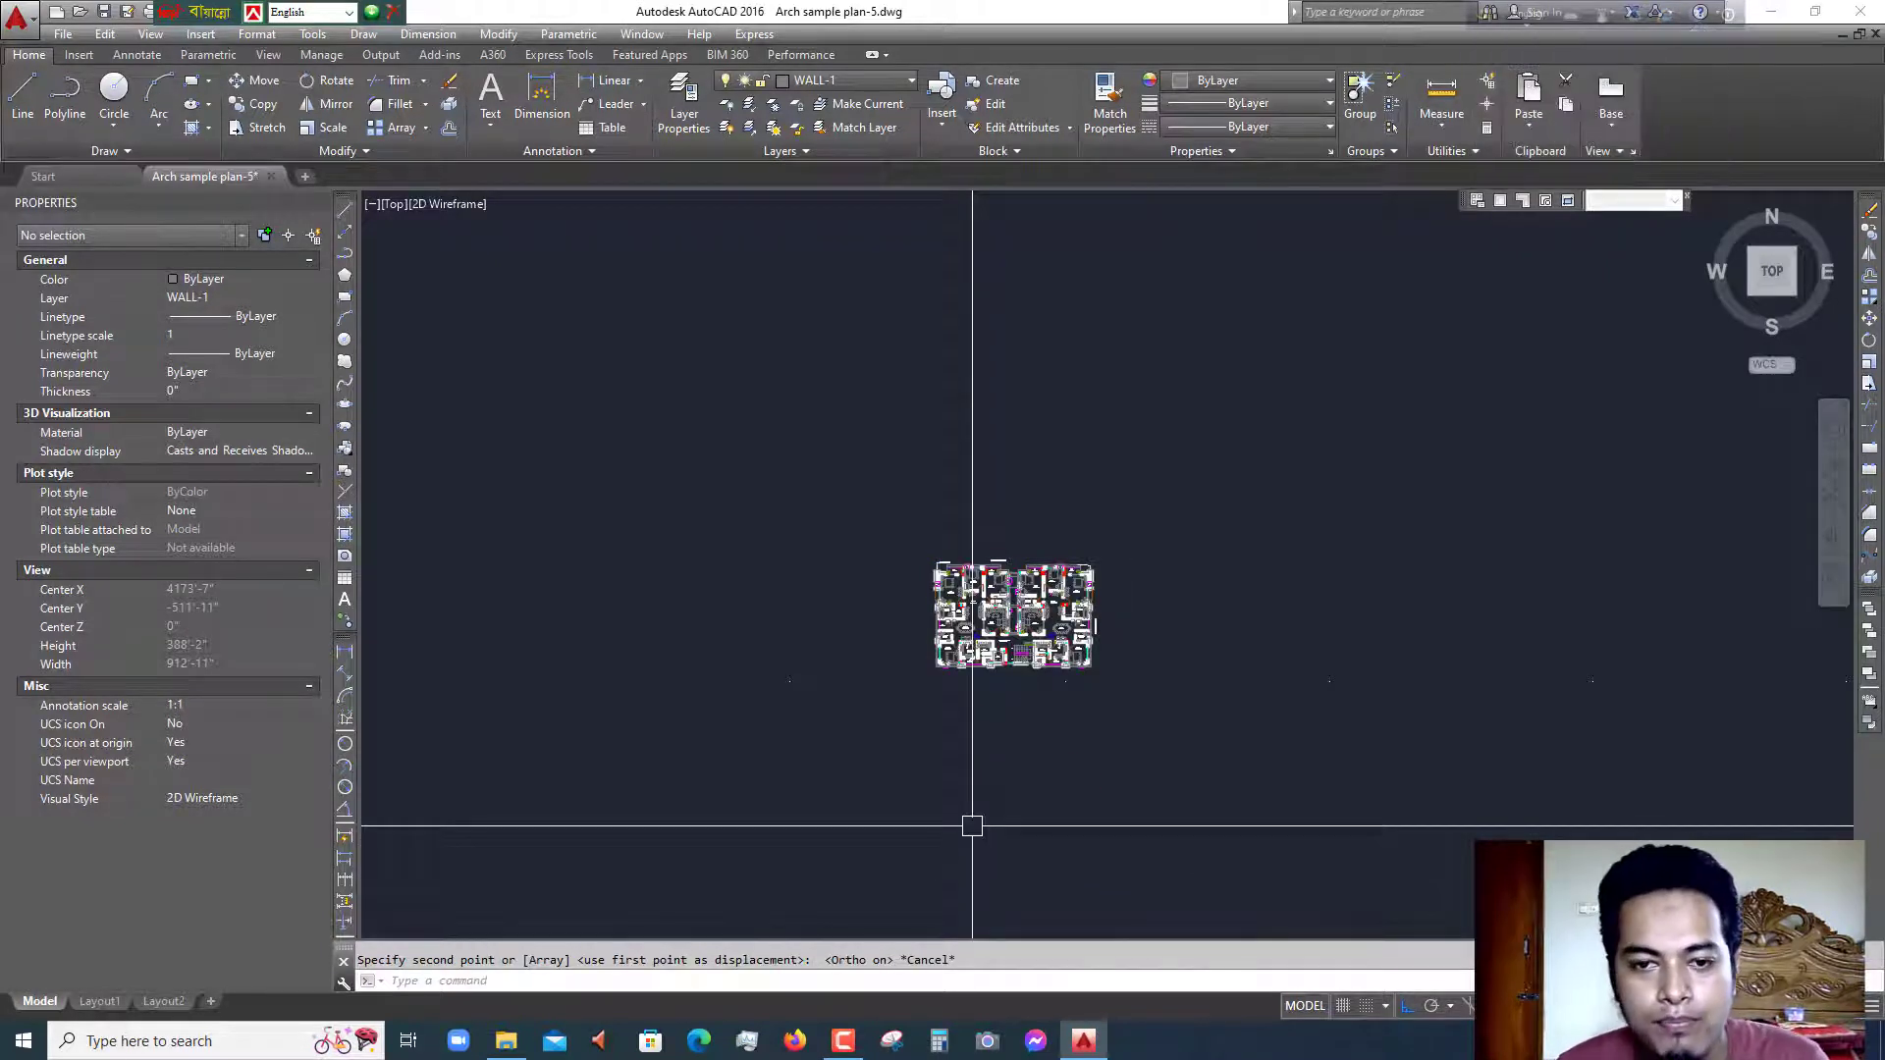